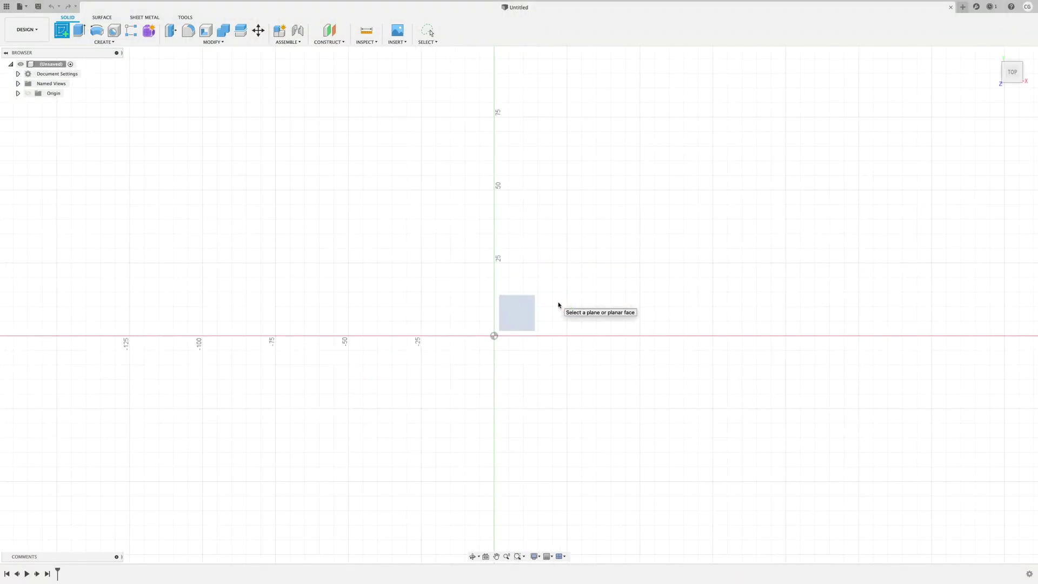
- Sketch two large separate circles on the horizontal plane, one near the origin and another at its upper left
key("c")
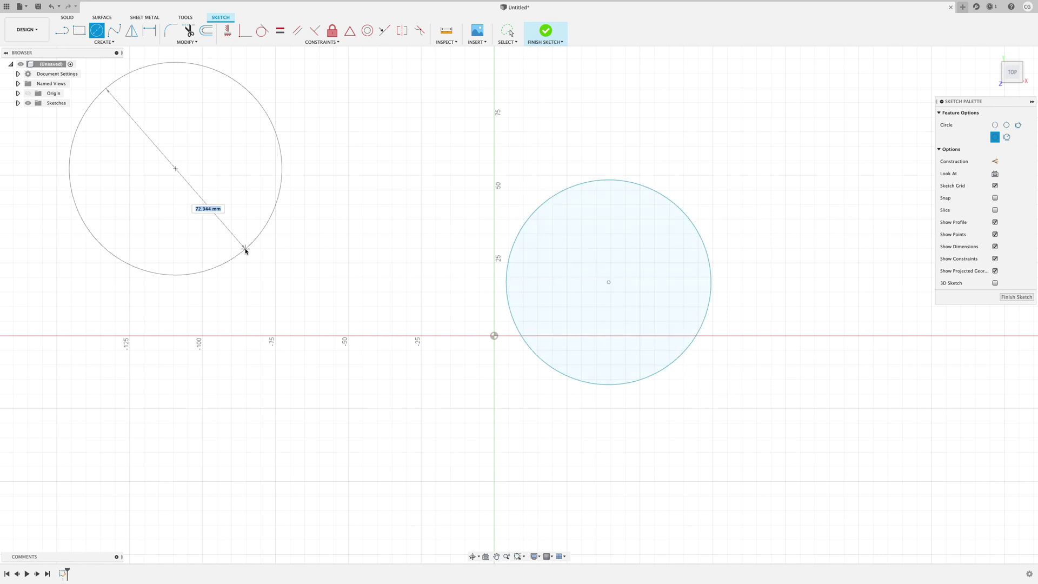
left_click(249, 256)
key("Escape")
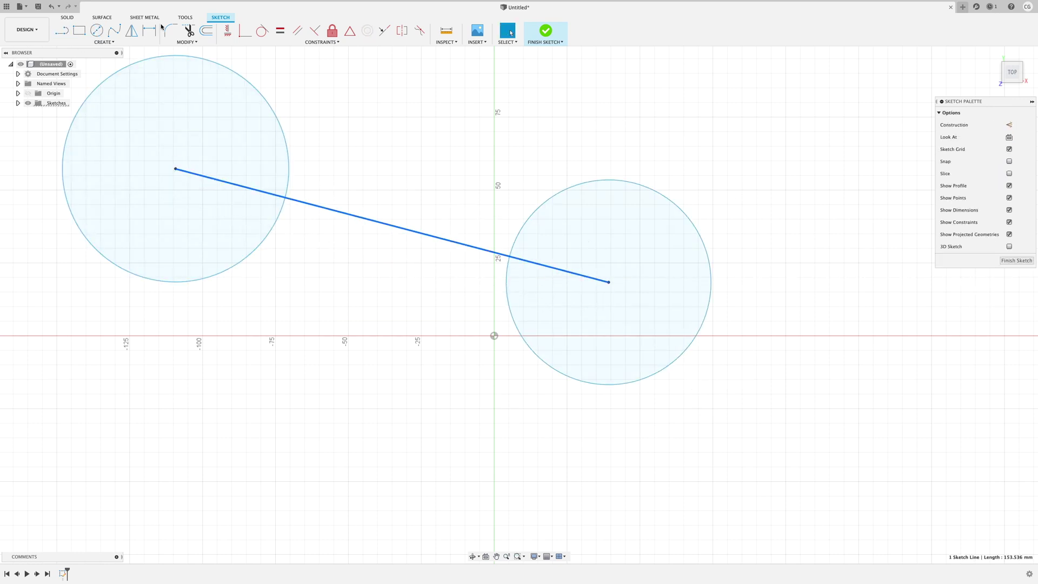
- Constrain the line joining the two circle centres to horizontal and place the right circle's centre on the origin
left_click(227, 30)
key("Escape")
left_click_drag(355, 225, 475, 329)
left_click_drag(733, 329, 494, 336)
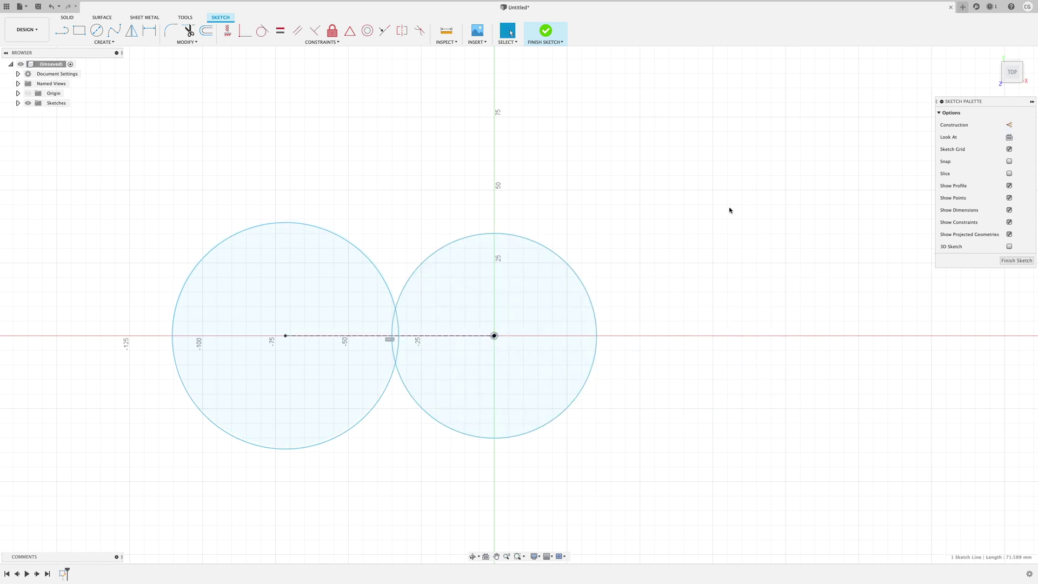
- Sketch a small circle in the upper part of the right circle with its diameter defined as button=24.4
left_click(96, 30)
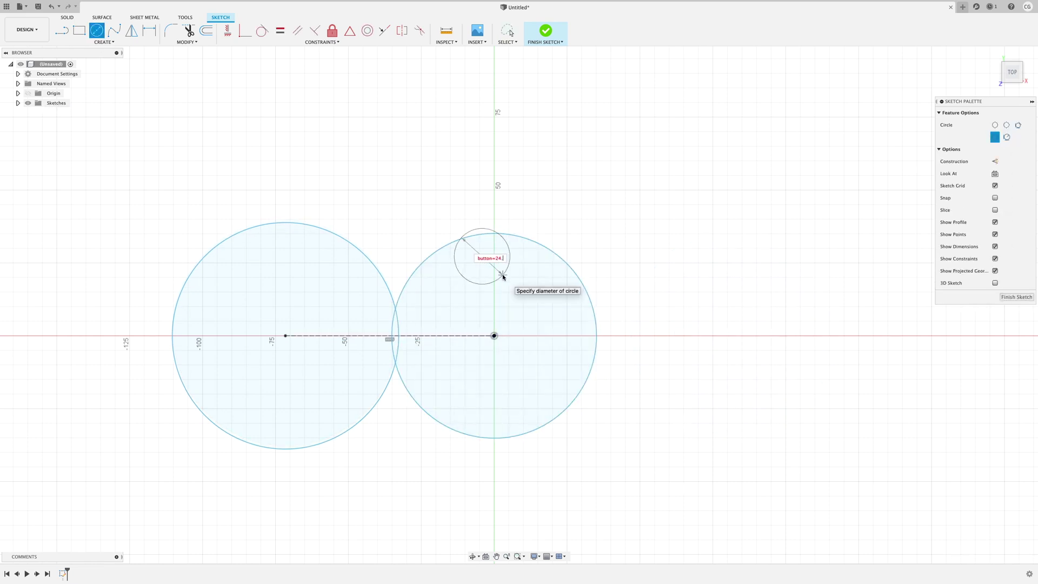
type("4")
key("Return")
key("Escape")
- Sketch a second small circle near the right circle's right edge, using the button parameter as its diameter
left_click(641, 273)
type("butto")
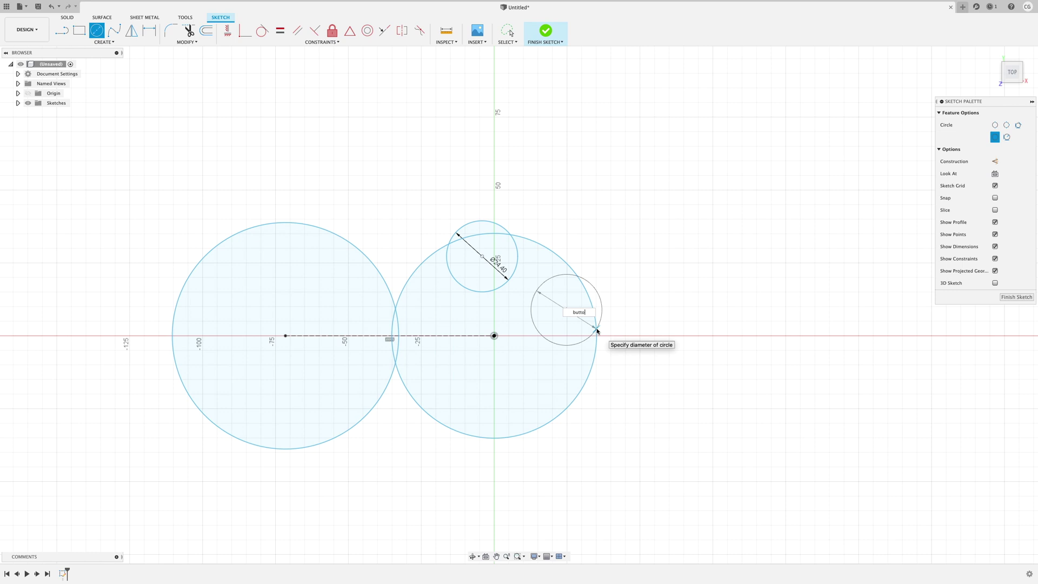
type("n")
key("Return")
right_click(503, 389)
left_click(532, 394)
left_click(533, 392)
right_click(652, 378)
key("Escape")
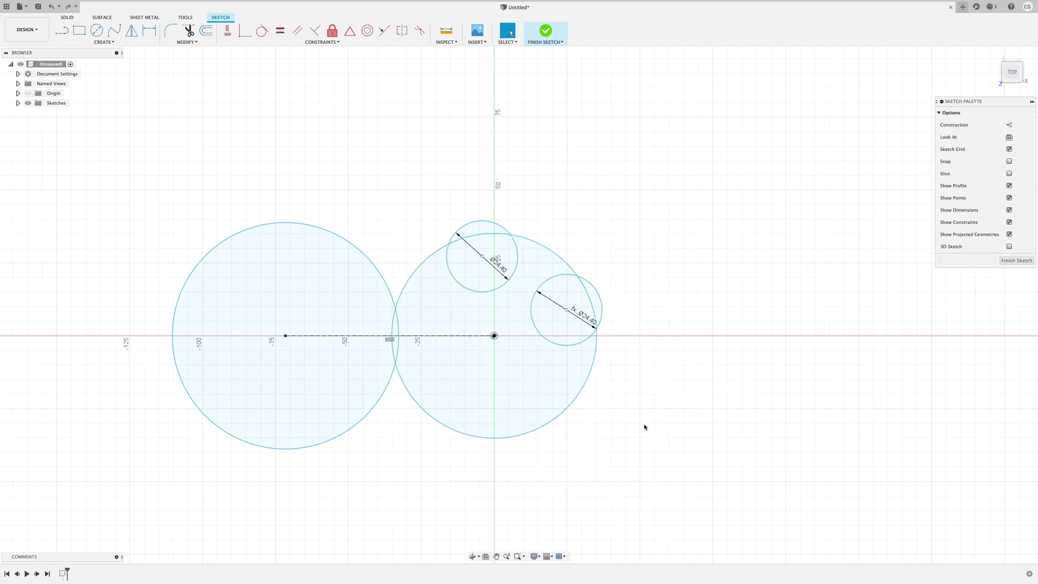
- Sketch a third and a fourth button circle around the right large circle, with their diameters set to button
right_click(644, 427)
left_click(630, 372)
type("button")
key("Return")
right_click(585, 440)
left_click(590, 444)
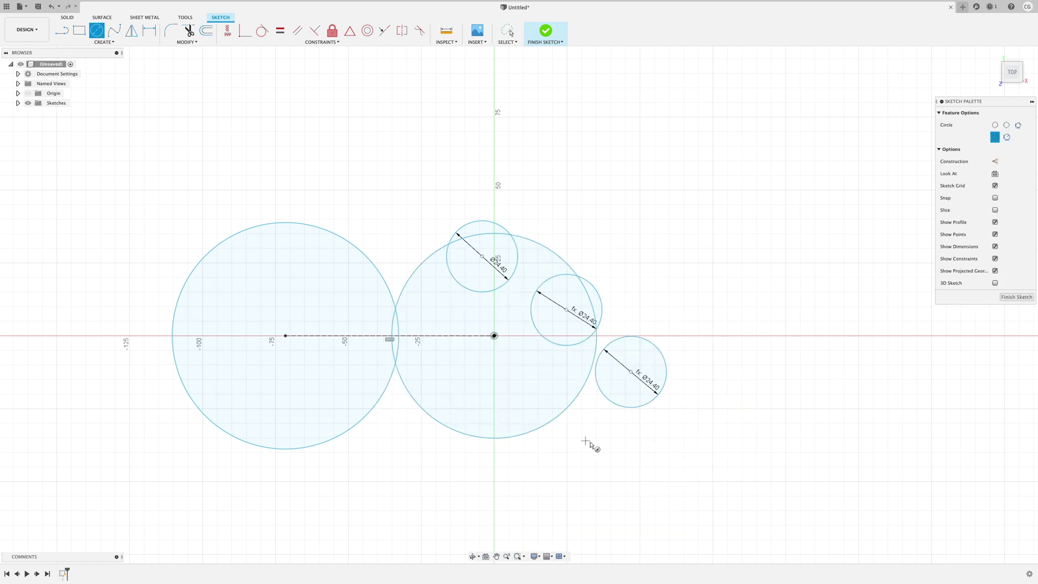
key("Return")
key("Escape")
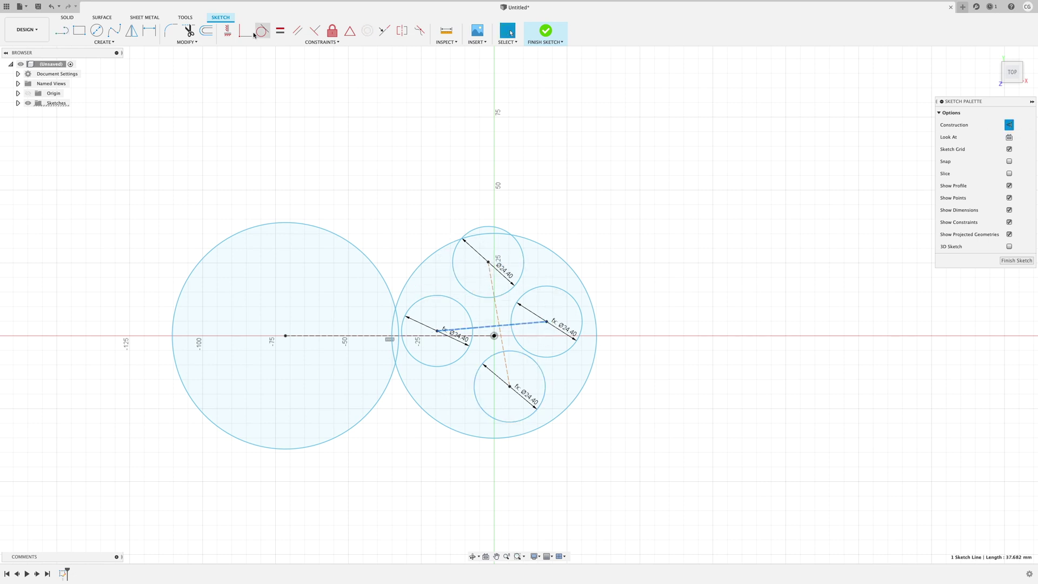
- Make the two construction lines between opposite button circles perpendicular, centred on the origin and aligned with the axes
left_click(479, 332)
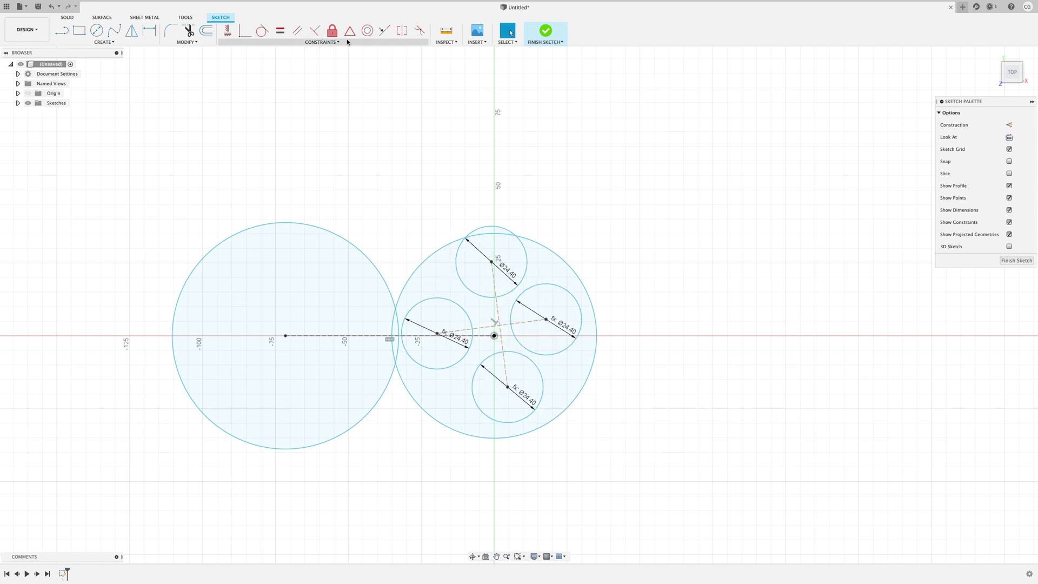
left_click(494, 336)
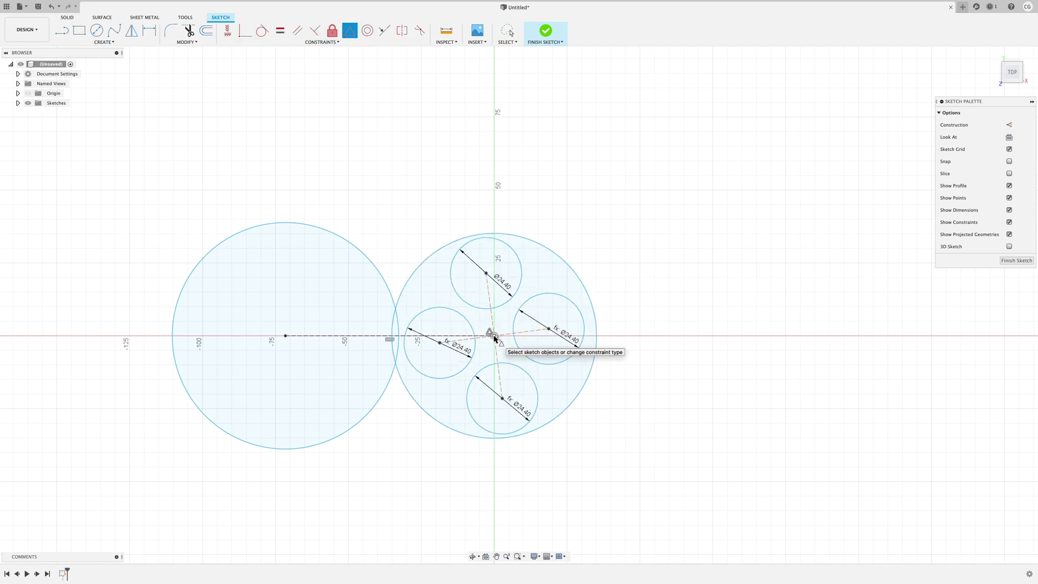
left_click(229, 32)
left_click(490, 321)
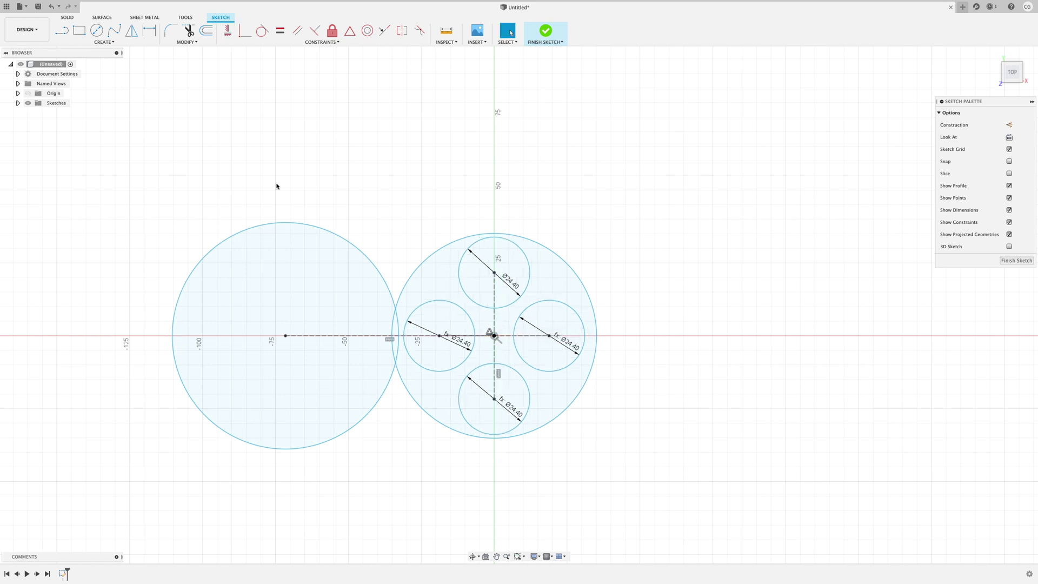
mouse_move(499, 405)
left_mouse_down()
mouse_move(492, 382)
mouse_move(483, 398)
left_mouse_up()
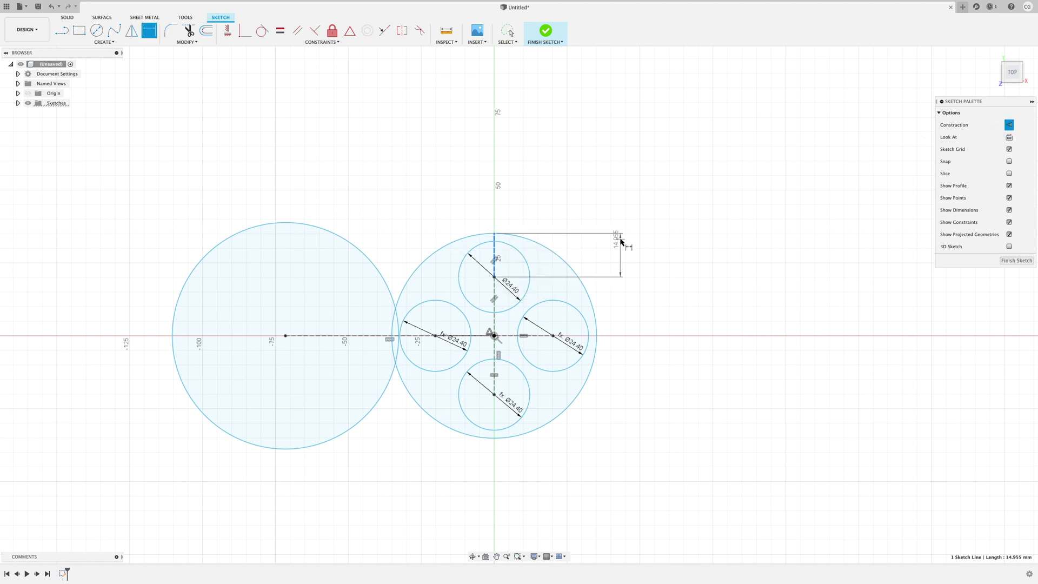
- Dimension the upper button's centre 18.20 mm from the large circle's edge and button+4 from the right button's centre
key("Return")
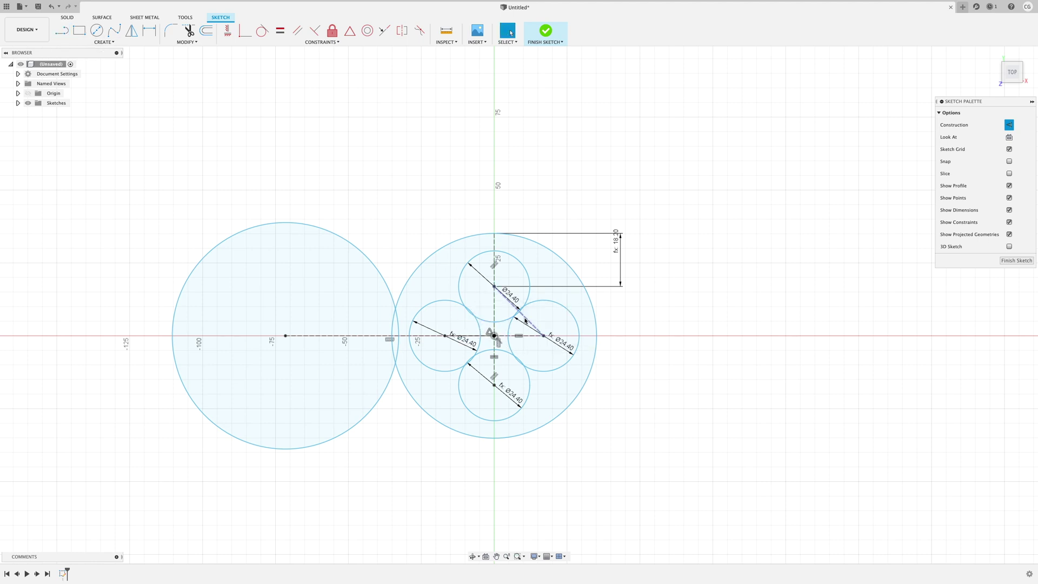
left_click(661, 218)
type("button+4")
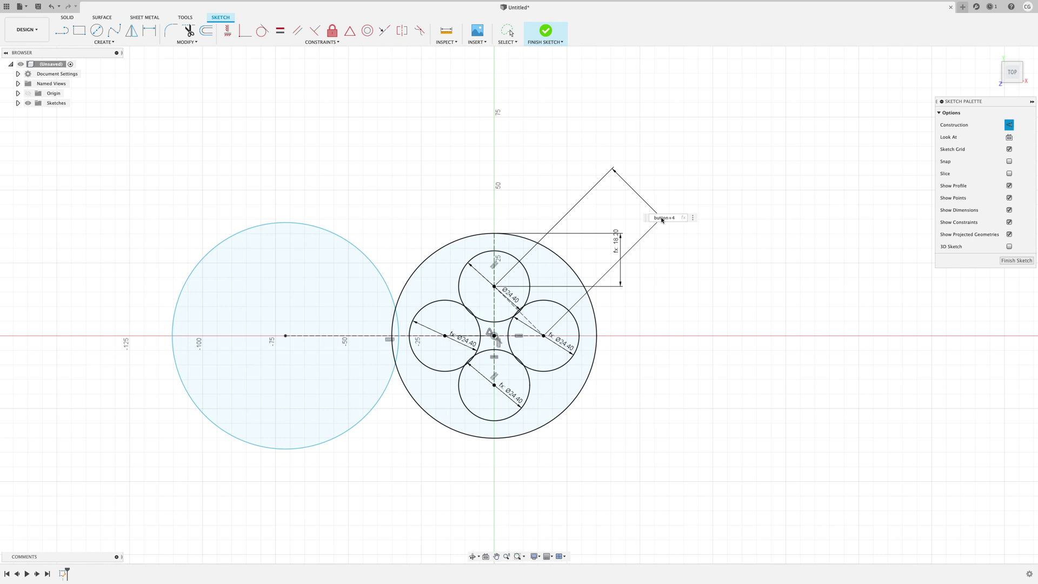
key("Return")
- Sketch a circle at the left large circle's centre with its diameter defined as shaft=7
middle_click_drag(600, 471, 694, 464)
key("c")
left_click(379, 328)
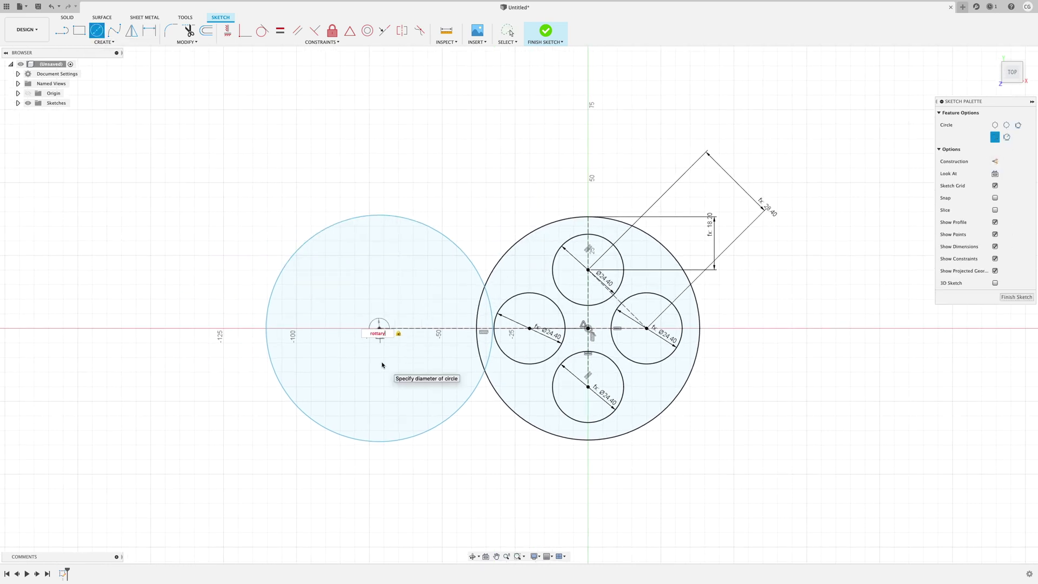
type("shaft=7")
key("Return")
key("Escape")
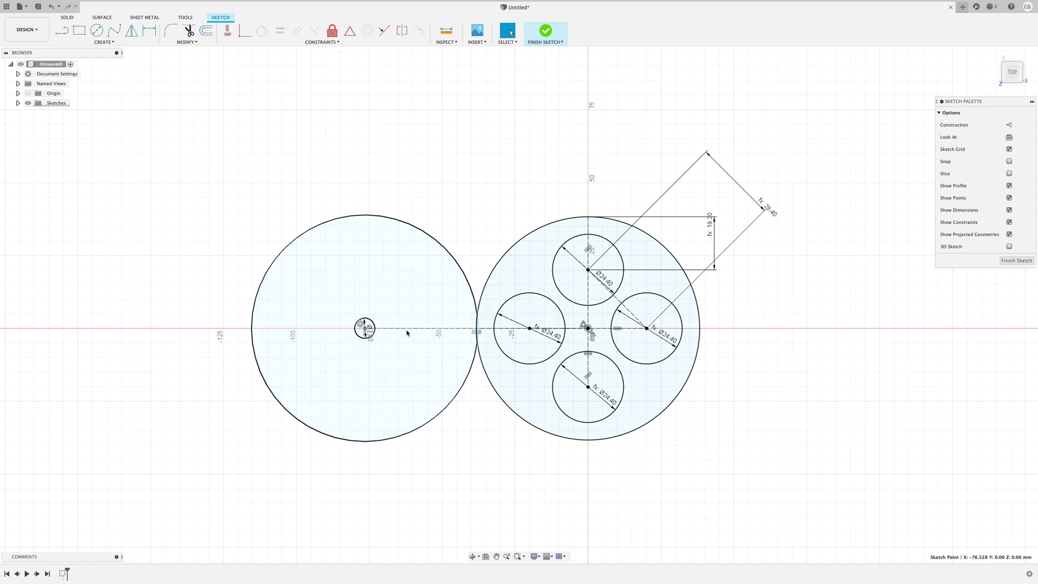
- Sketch a concentric 40 mm knob circle around the shaft circle
key("c")
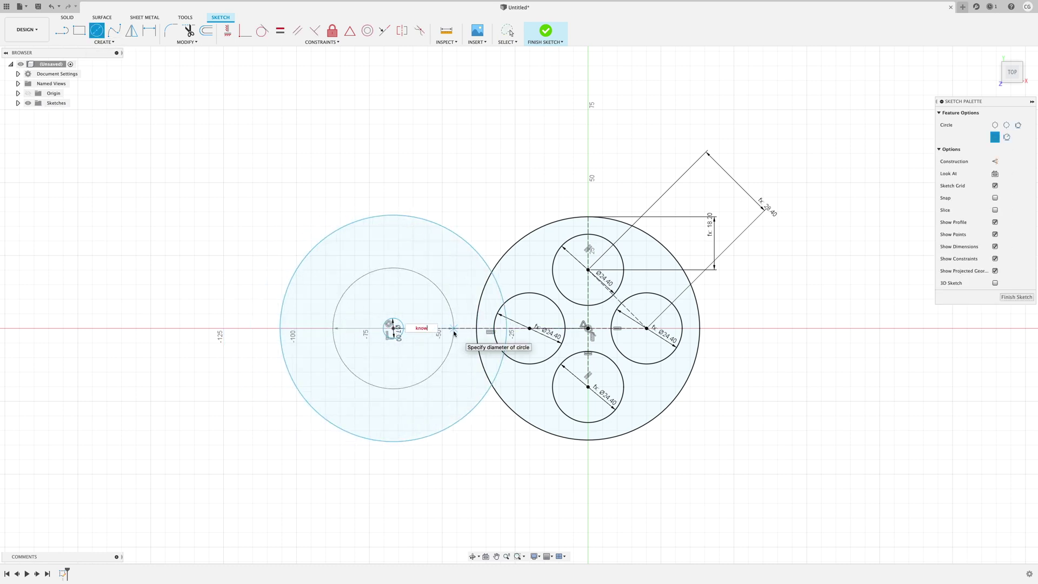
key("Return")
key("Escape")
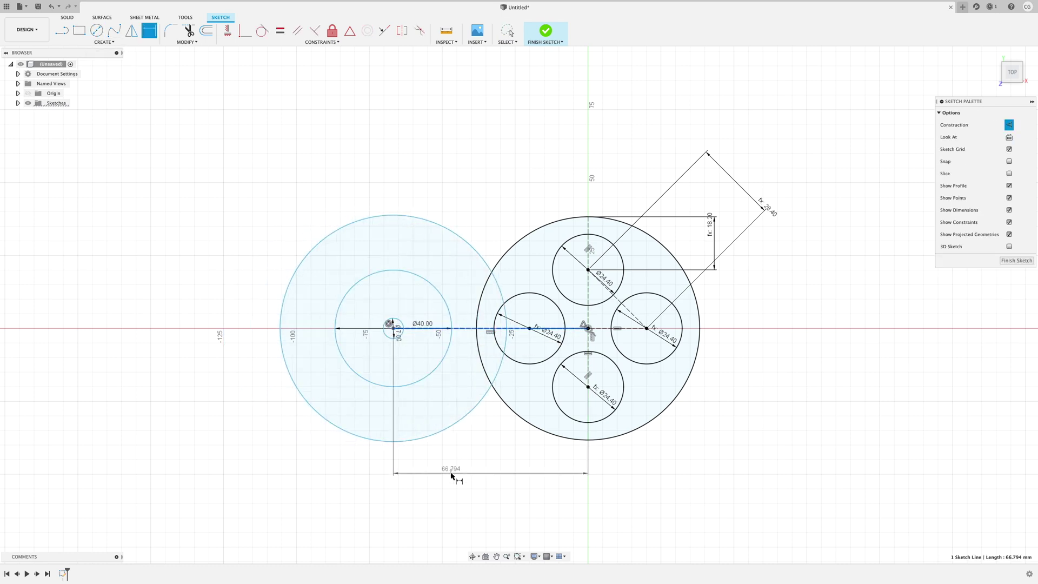
- Dimension the centre distance between the two large circles as knob/2+22.2 and correct it to 62.20 mm
left_click(450, 474)
type("knob/2+22.2")
key("Return")
key("Escape")
middle_click_drag(503, 469, 511, 469)
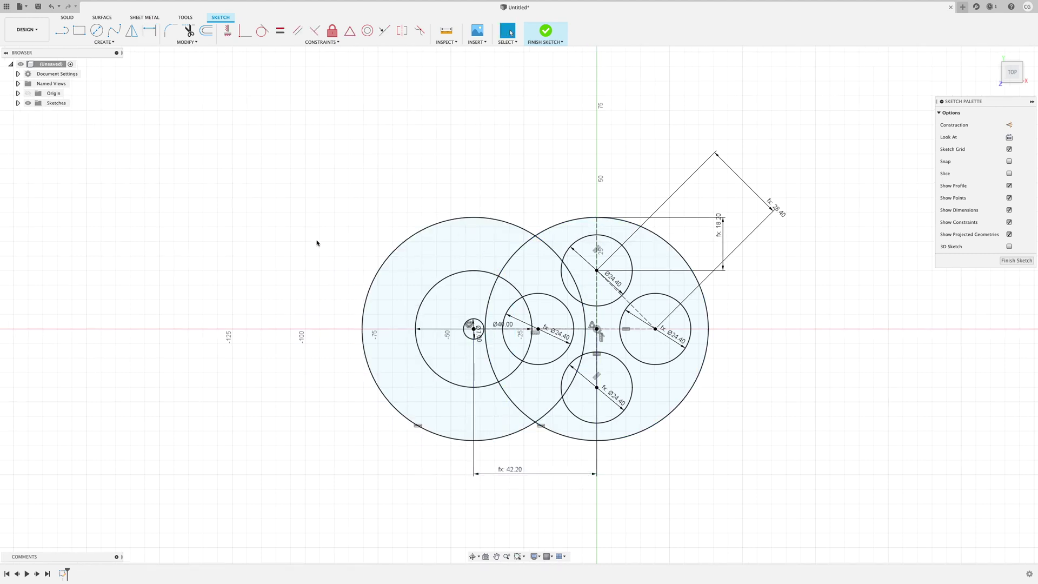
double_click(514, 470)
key("Return")
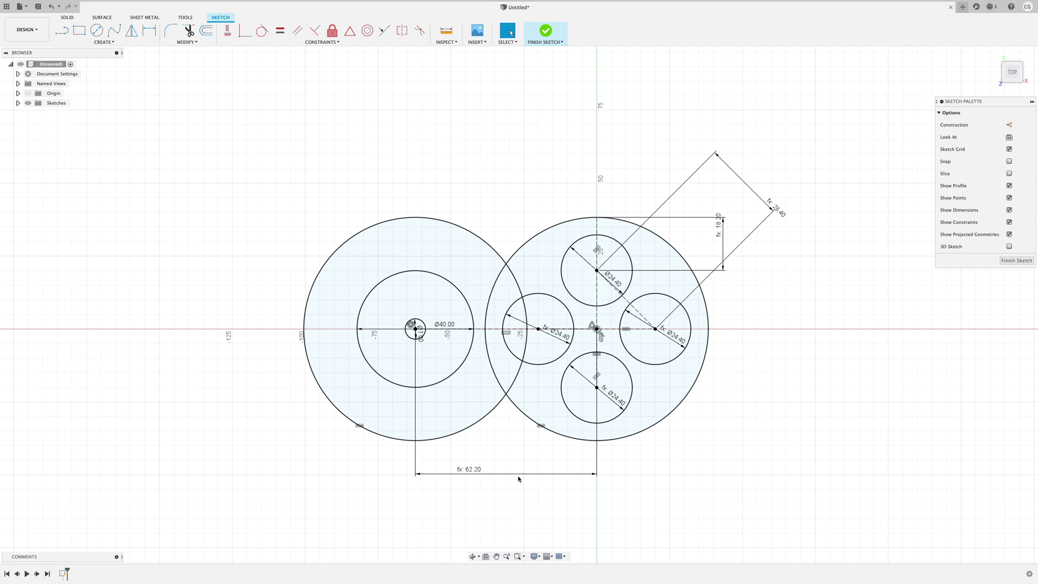
- Trim the overlapping arcs of the two large circles and round both junctions with 10 mm fillets
left_click(171, 30)
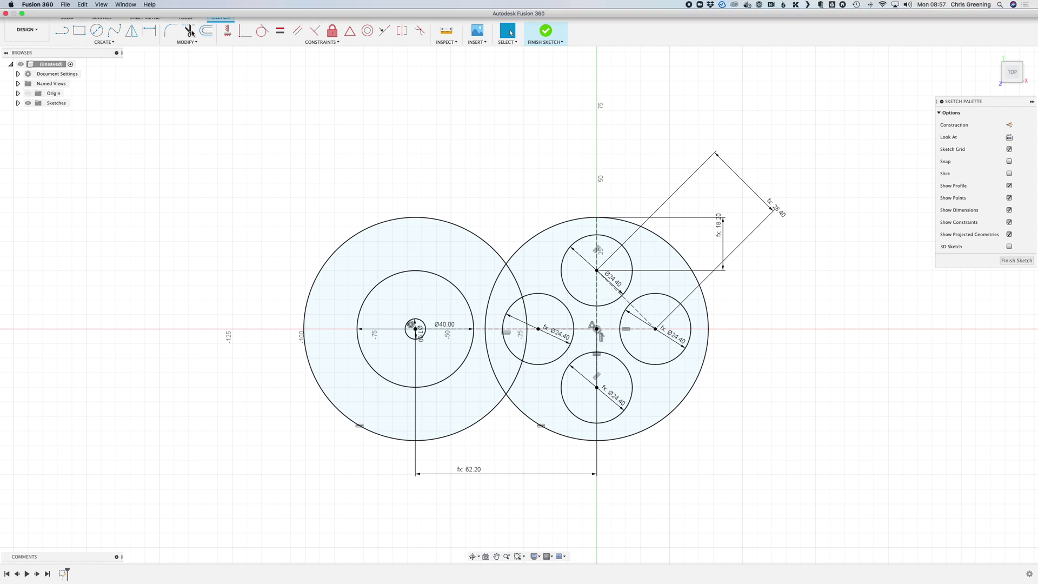
left_click(485, 298)
key("f")
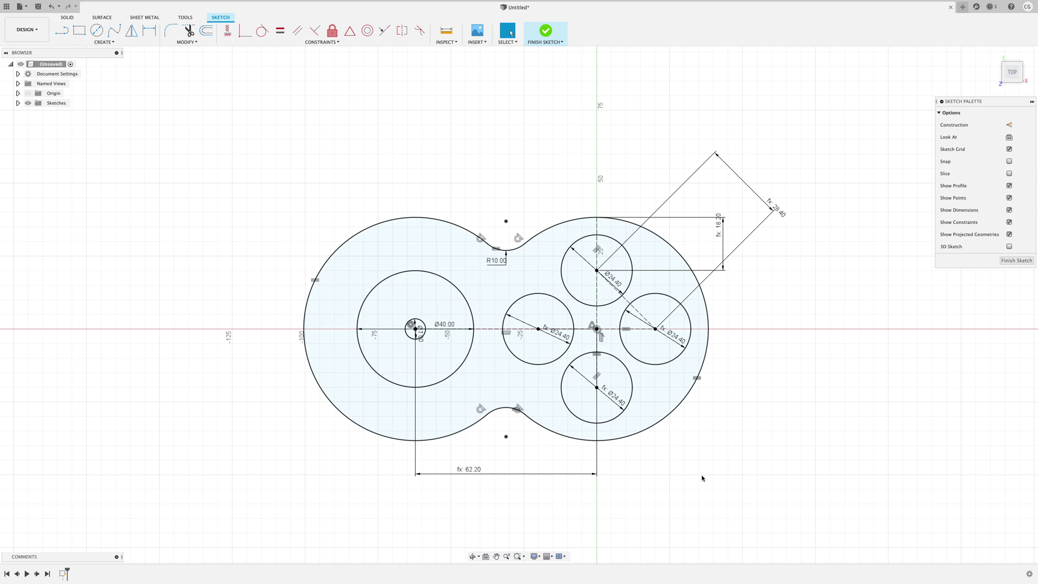
- Offset the outer outline by -2 mm to create an inner wall line and finish the sketch
key("o")
left_click(417, 217)
type("-2")
key("Return")
left_click(1016, 260)
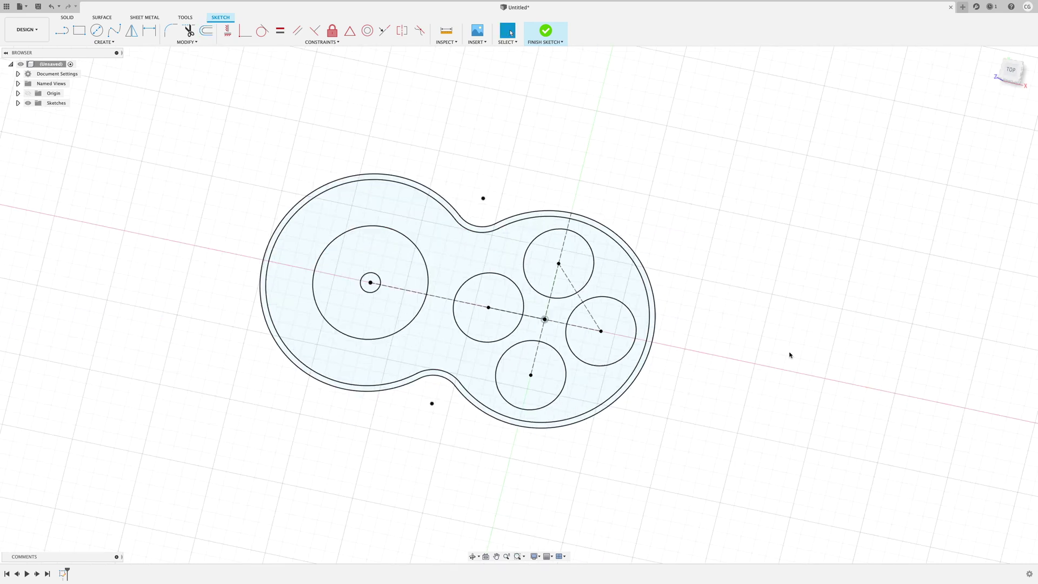
- Extrude the plate profiles 2 mm as a new body, leaving out the shaft hole and the four button holes
middle_click_drag(461, 425, 519, 432, "shift")
key("e")
left_click(359, 286)
left_click(413, 250)
left_click(492, 198)
type("2")
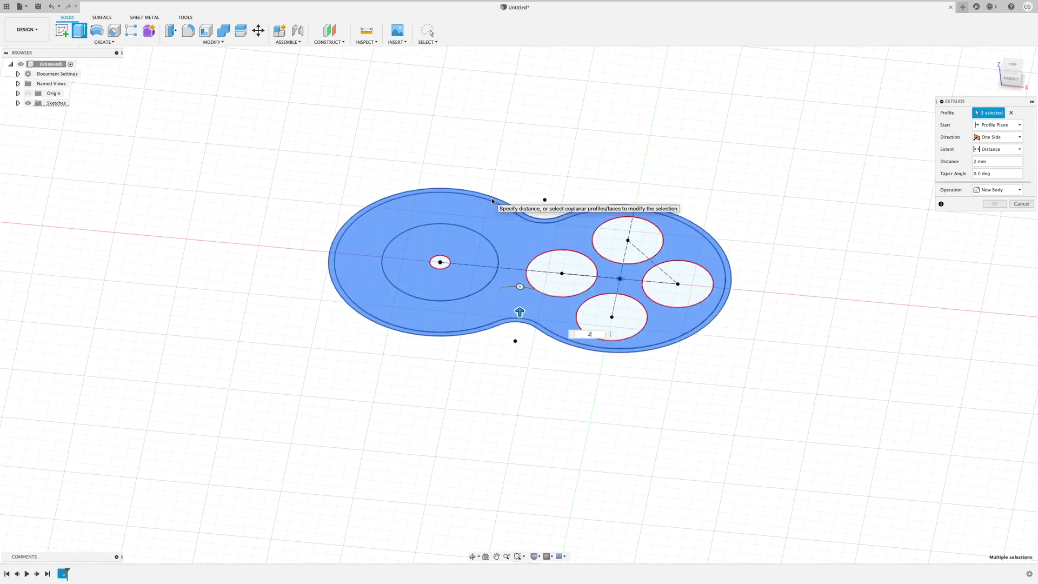
key("Return")
- Rename the saved untitled design in the project folder as controller
left_click(7, 7)
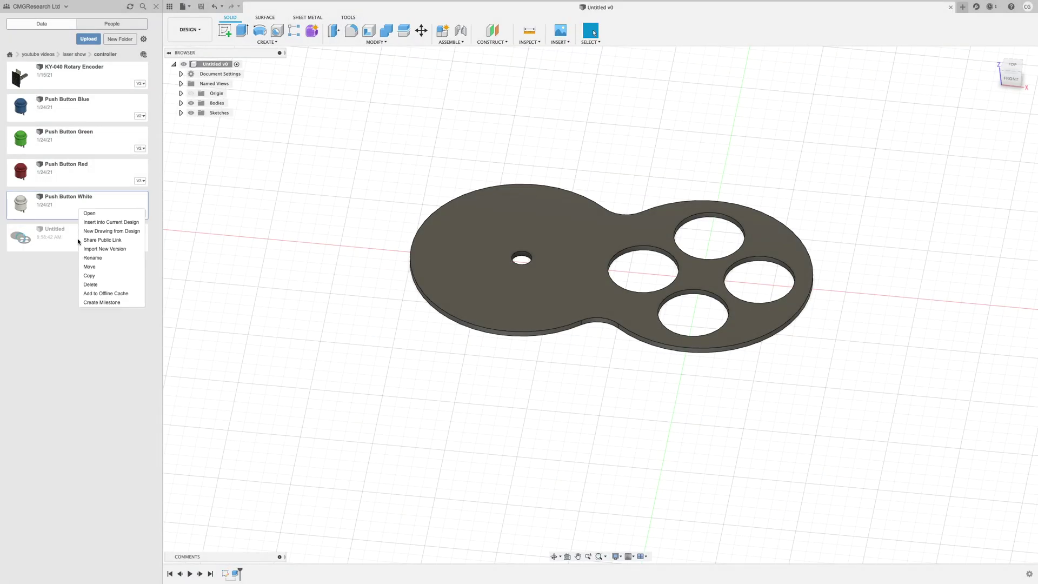
left_click(92, 258)
- Insert the white, red, green and blue push buttons and the KY-040 Rotary Encoder into the controller design
right_click(81, 219)
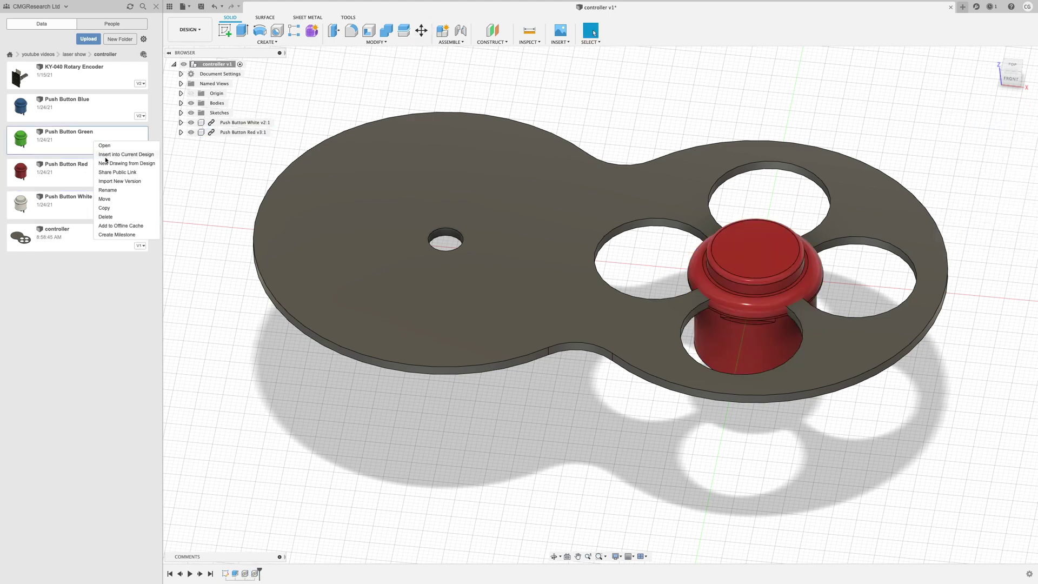
left_click(106, 157)
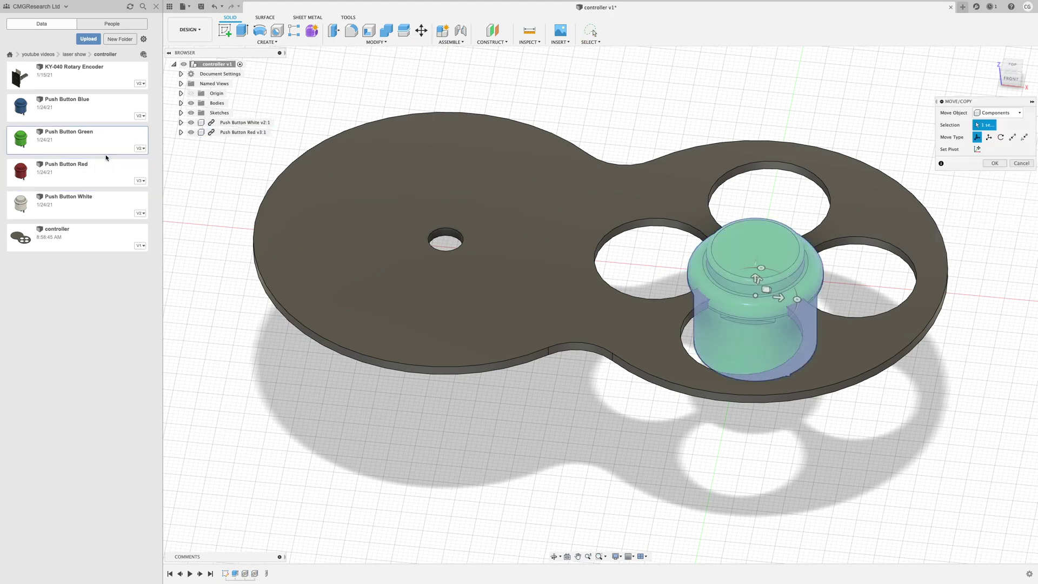
key("Return")
right_click(90, 108)
left_click(100, 121)
key("Return")
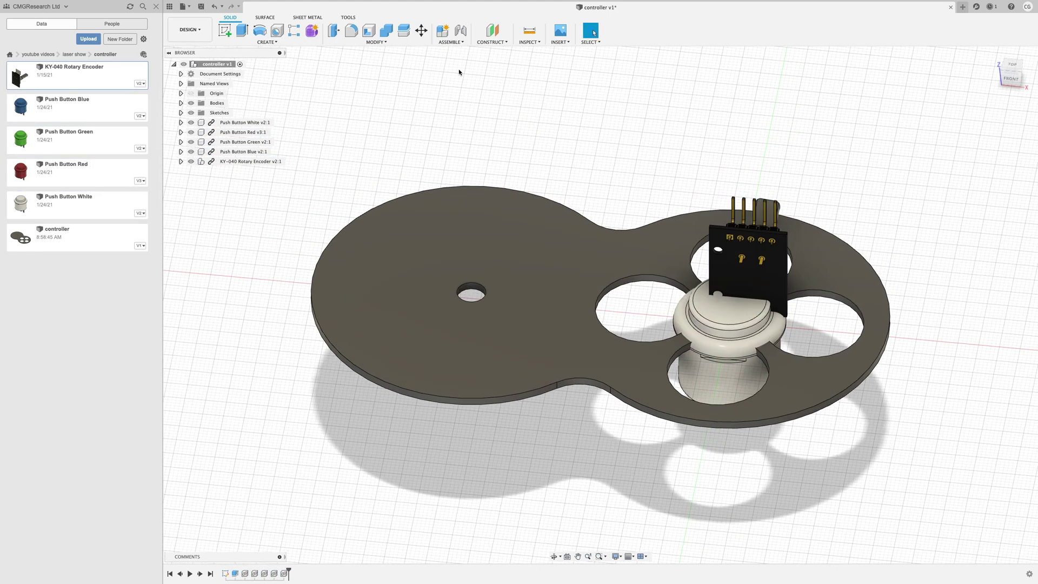
- Joint the rotary encoder to the underside of the plate at the shaft hole with a -2.00 mm Z offset
key("j")
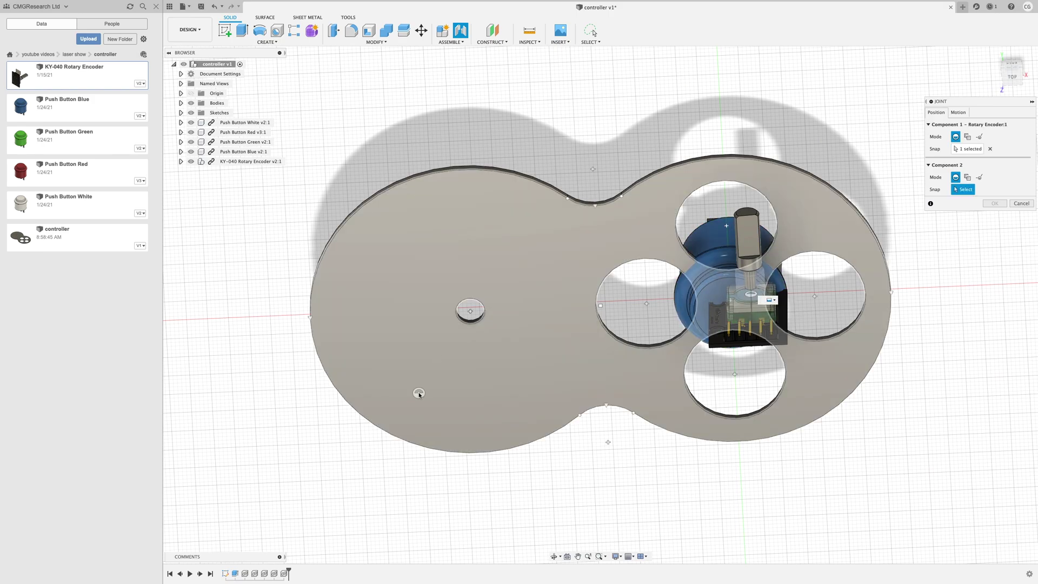
left_click(419, 393)
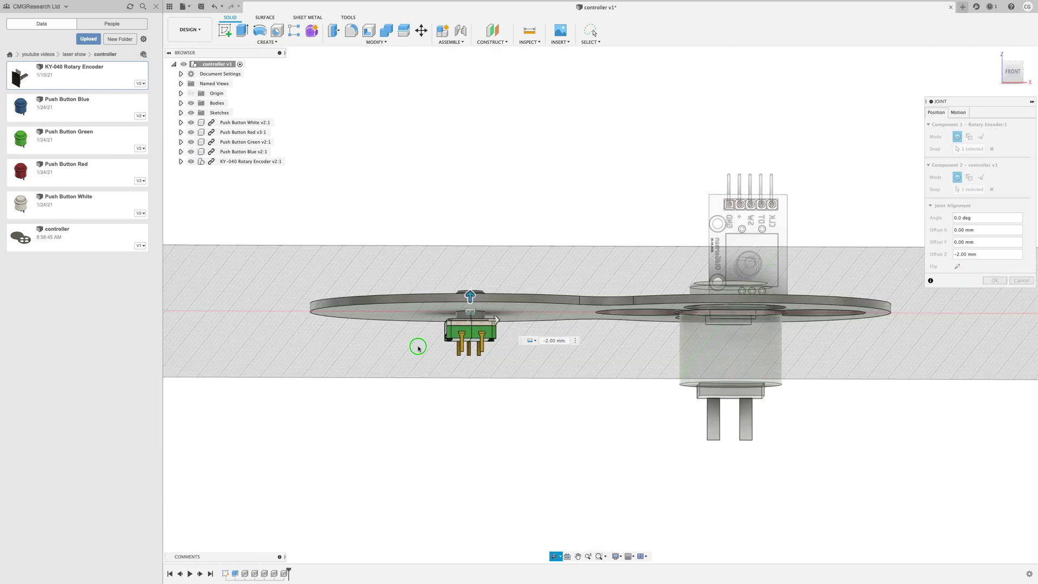
key("Return")
- Joint the four coloured push buttons to the plate's button holes
key("j")
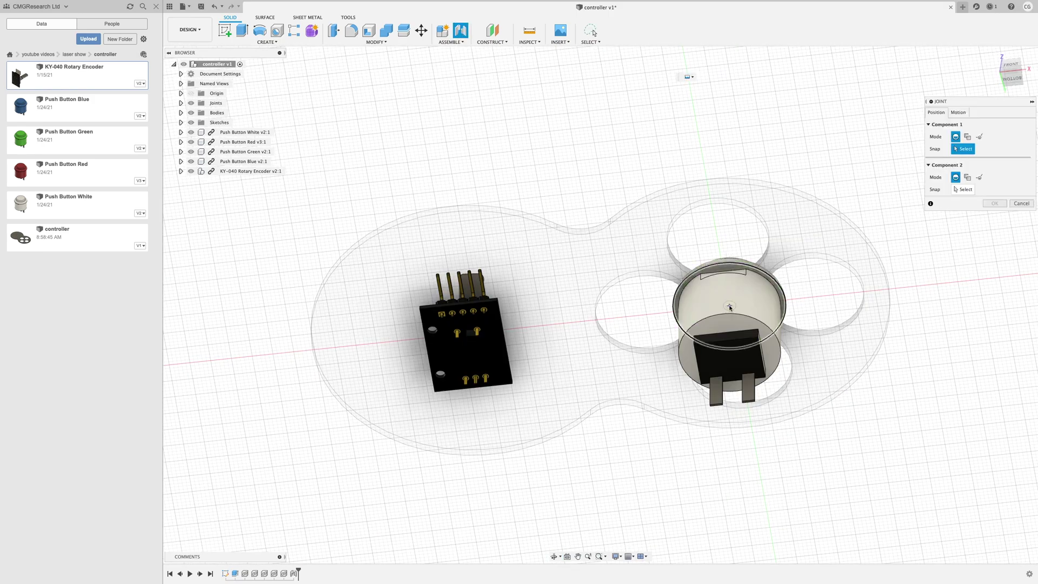
right_click(543, 125)
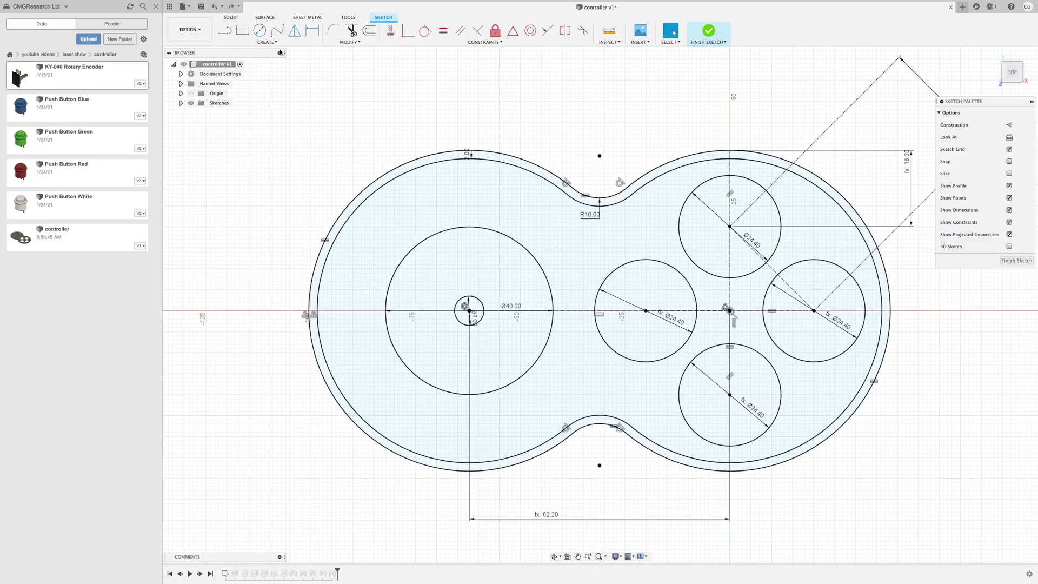
- Add a larger concentric circle around the shaft hole in the base sketch and extrude the ring between them
left_click(349, 42)
left_click(345, 101)
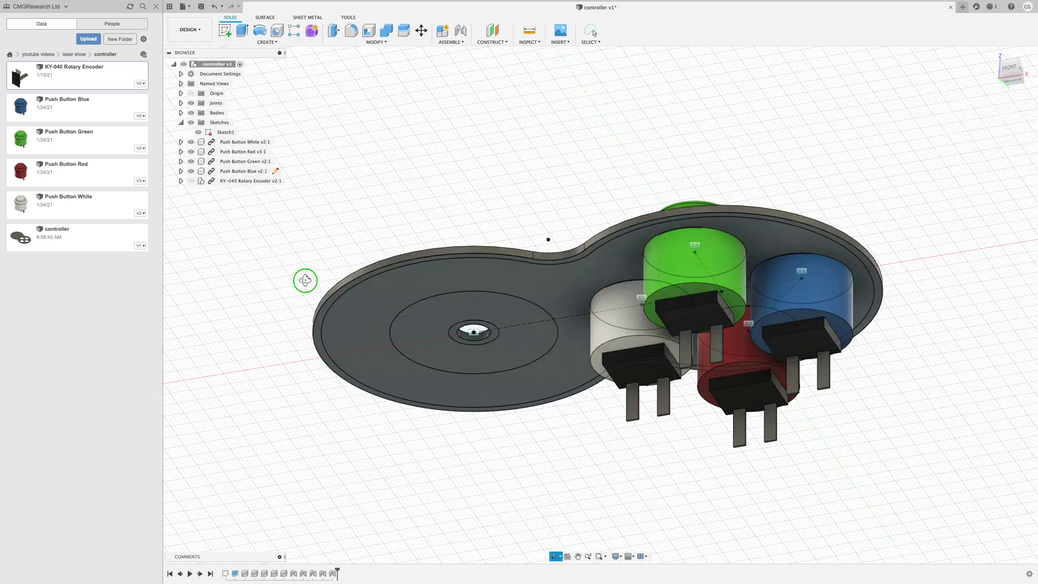
key("e")
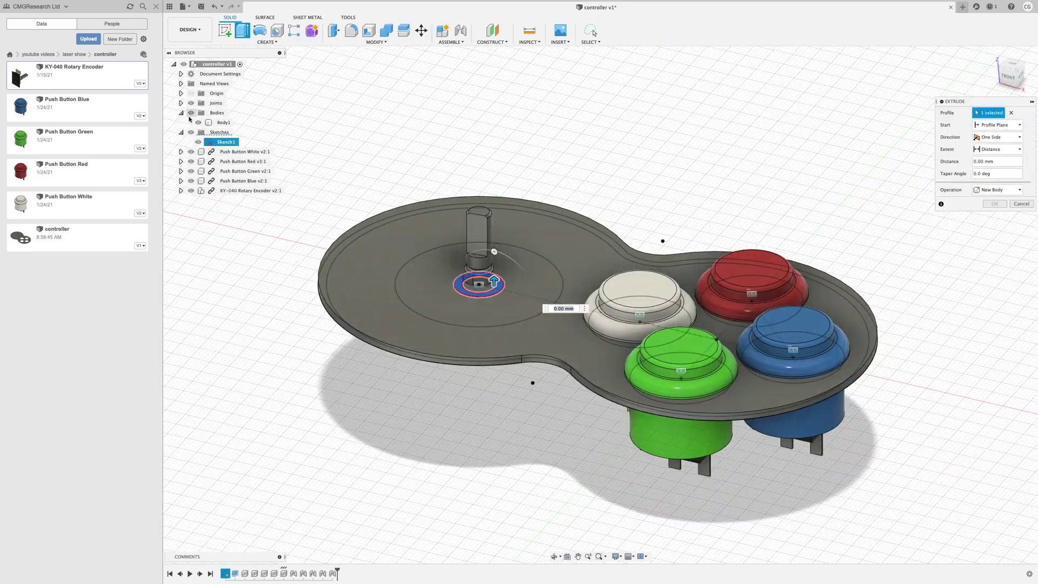
left_click(468, 332)
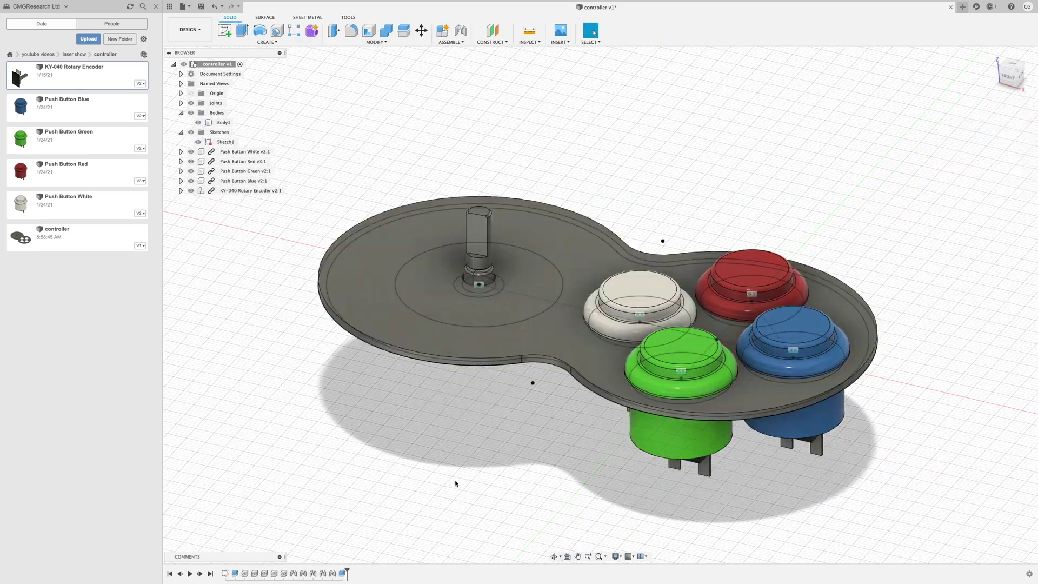
- Extrude the rim ring around the plate's perimeter about 23 mm downward, joining it to the plate as the enclosure's side wall
middle_click_drag(456, 482, 327, 323, "shift")
key("e")
left_click(327, 322)
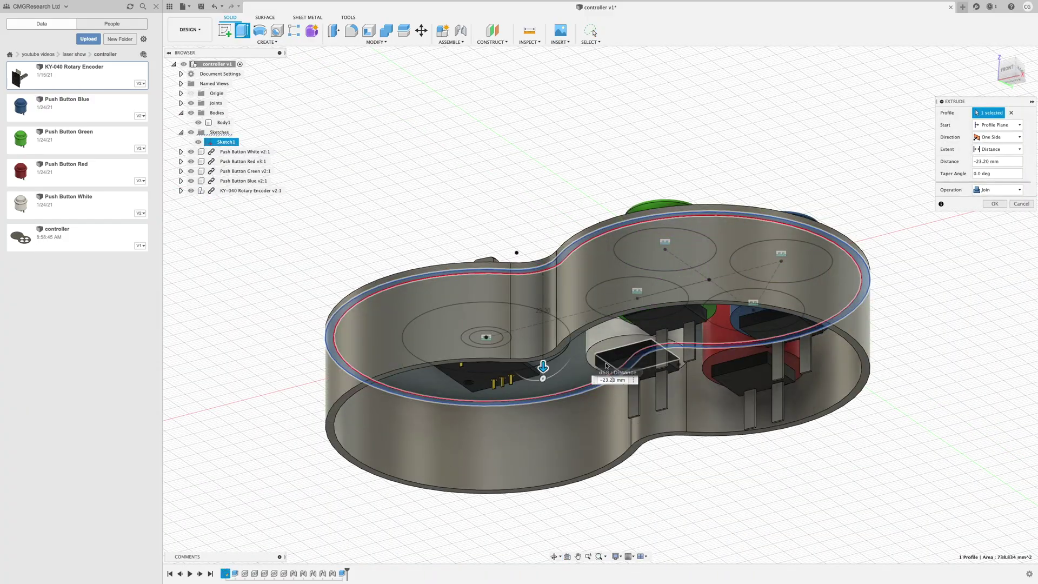
key("Return")
- Create a sketch on the side wall's lower rim, project the rim face into it and finish the sketch
mouse_move(605, 366)
middle_mouse_down("shift")
mouse_move(876, 505)
mouse_move(400, 156)
middle_mouse_up("shift")
scroll(401, 156, "up", 3)
left_click(225, 30)
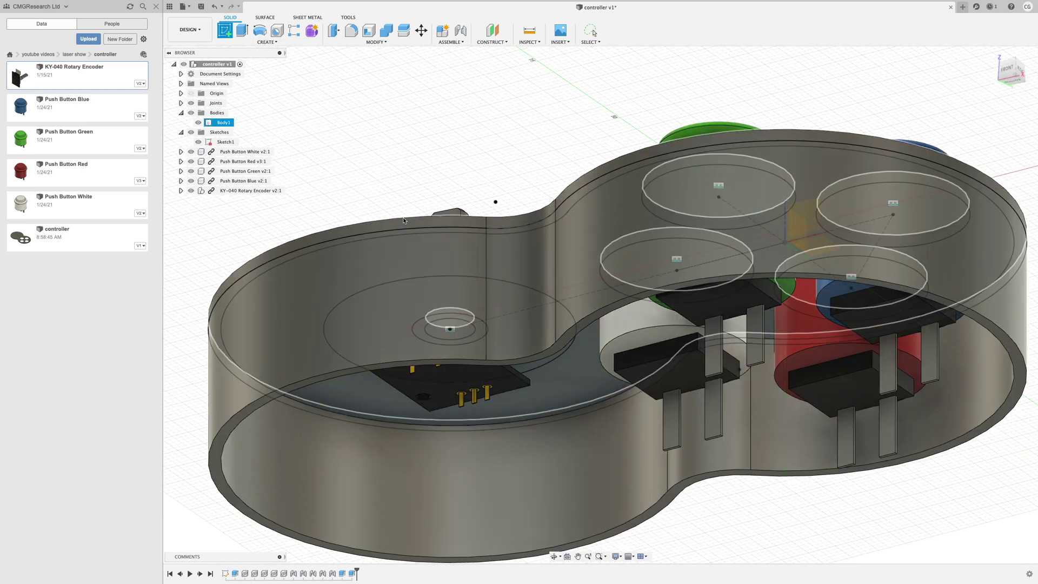
scroll(489, 222, "down", 1)
middle_click_drag(488, 223, 399, 324)
scroll(399, 324, "down", 3)
mouse_move(260, 530)
middle_mouse_down("shift")
mouse_move(243, 486)
mouse_move(255, 507)
mouse_move(264, 470)
middle_mouse_up("shift")
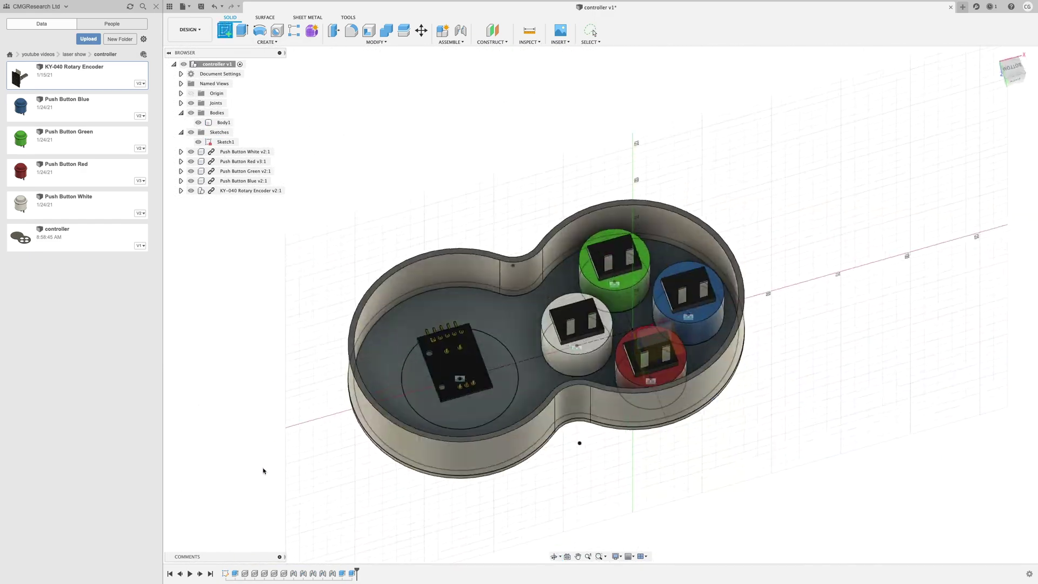
left_click(366, 395)
left_click(654, 373)
key("p")
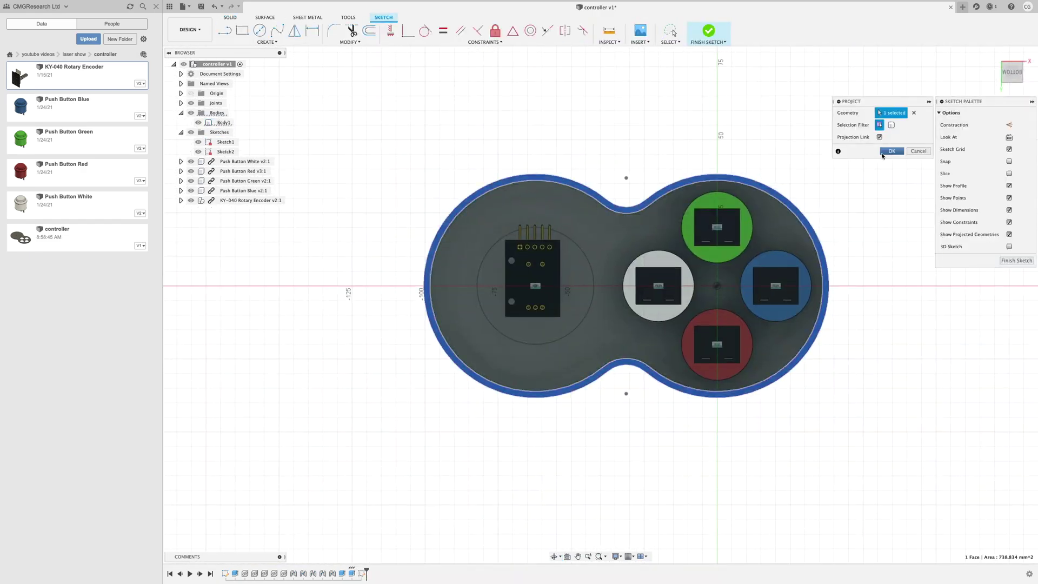
left_click(884, 152)
left_click(156, 7)
left_click(545, 31)
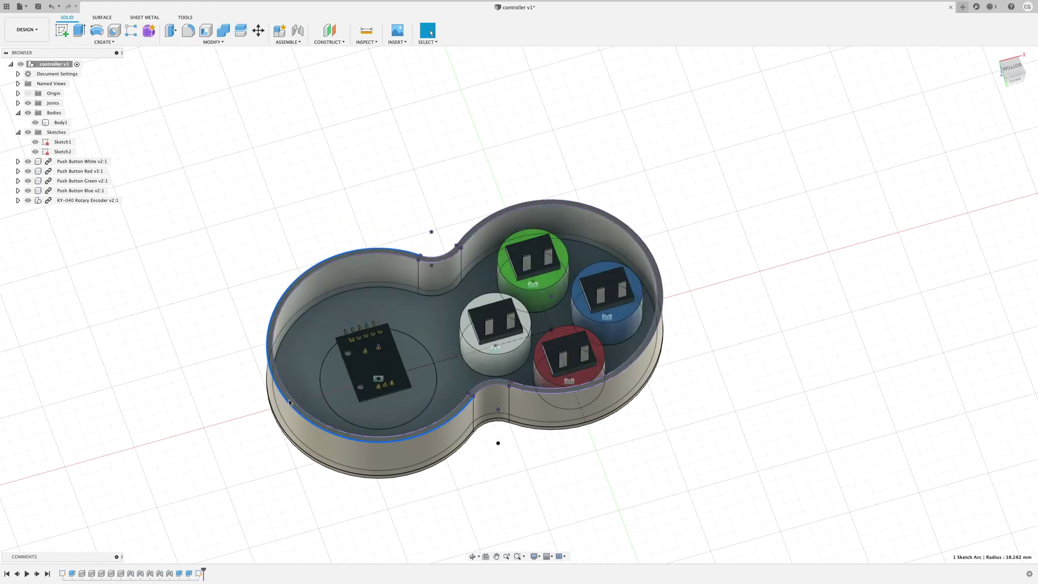
- Extrude the projected outline's profiles to close the enclosure with a floor
key("e")
left_click(292, 400)
left_click(308, 382)
key("Return")
- Apply a plastic appearance from the library to the enclosure body and recolour it black
middle_click_drag(308, 382, 605, 482, "shift")
right_click(57, 121)
left_click(81, 177)
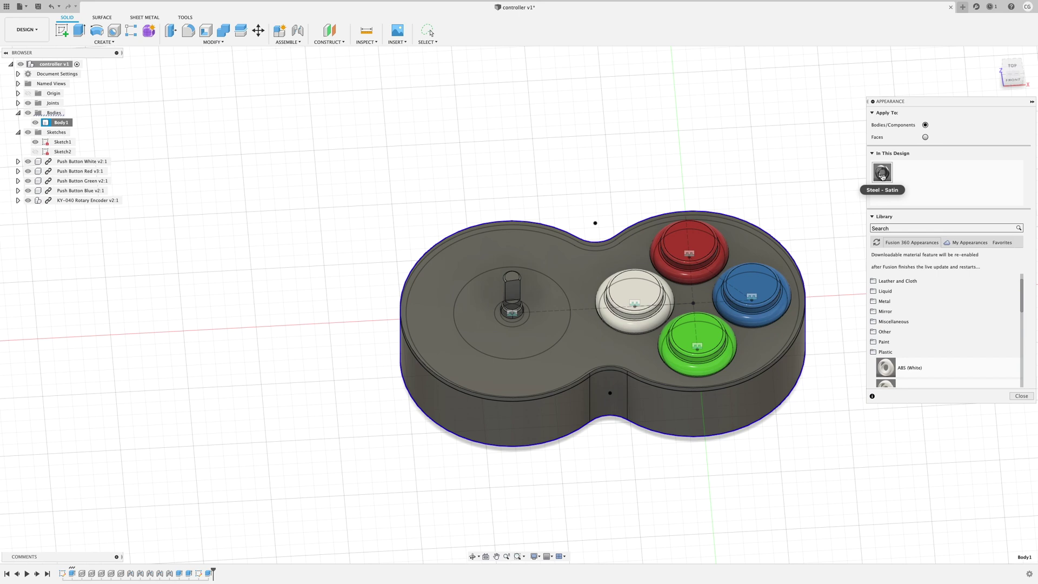
scroll(922, 357, "down", 5)
scroll(922, 356, "up", 4)
left_click_drag(898, 331, 576, 320)
double_click(903, 173)
left_click(850, 267)
left_click(1021, 396)
- Fillet the enclosure's outer top and bottom edges with a constant radius
middle_click_drag(856, 456, 842, 439, "shift")
left_click(188, 30)
left_click(407, 319)
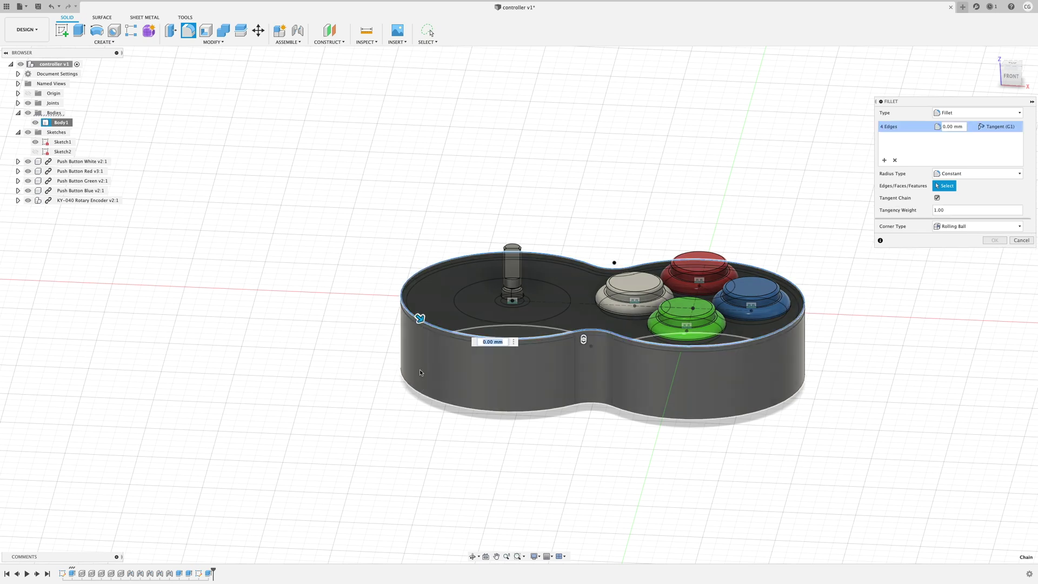
key("Return")
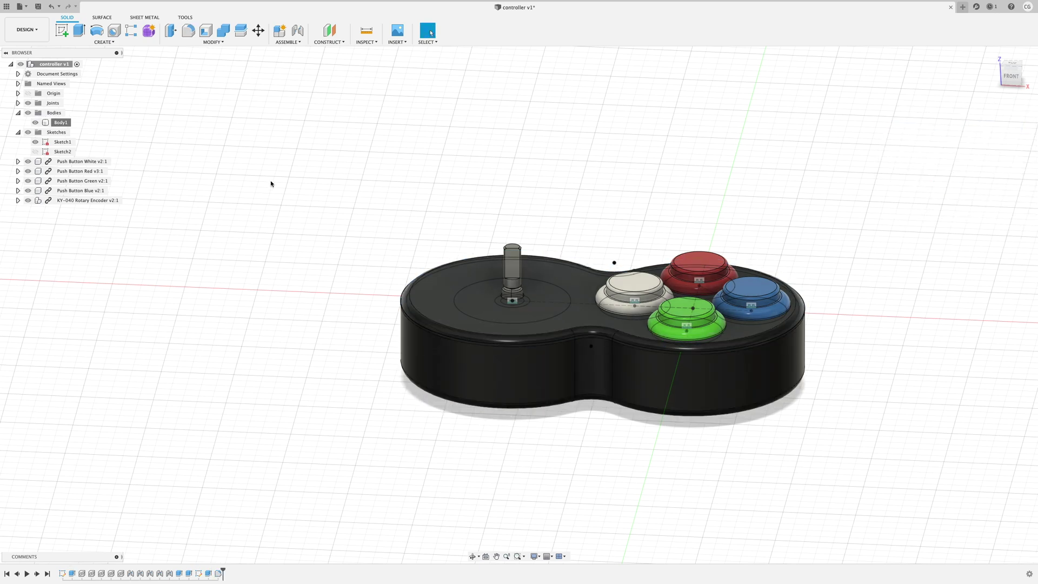
- Create a construction plane offset downward from the enclosure's top face, partway down the side wall
scroll(339, 163, "up", 4)
left_click(329, 41)
left_click(339, 52)
left_click(508, 270)
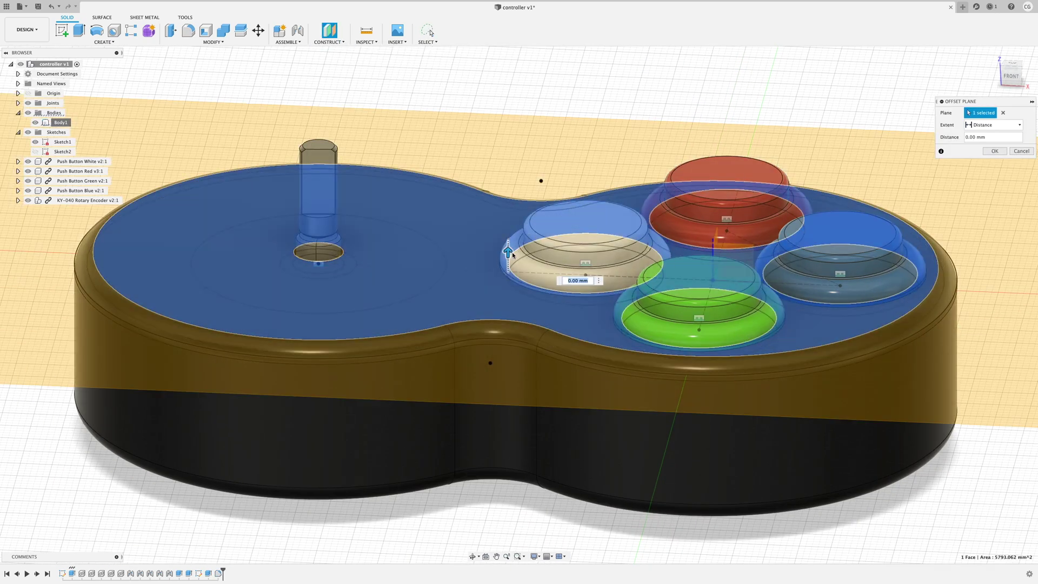
left_click_drag(503, 254, 498, 329)
key("Return")
- Split the enclosure body with the offset plane and name the two resulting bodies top and bottom
left_click(241, 30)
left_click(440, 392)
left_click(1000, 125)
left_click(984, 243)
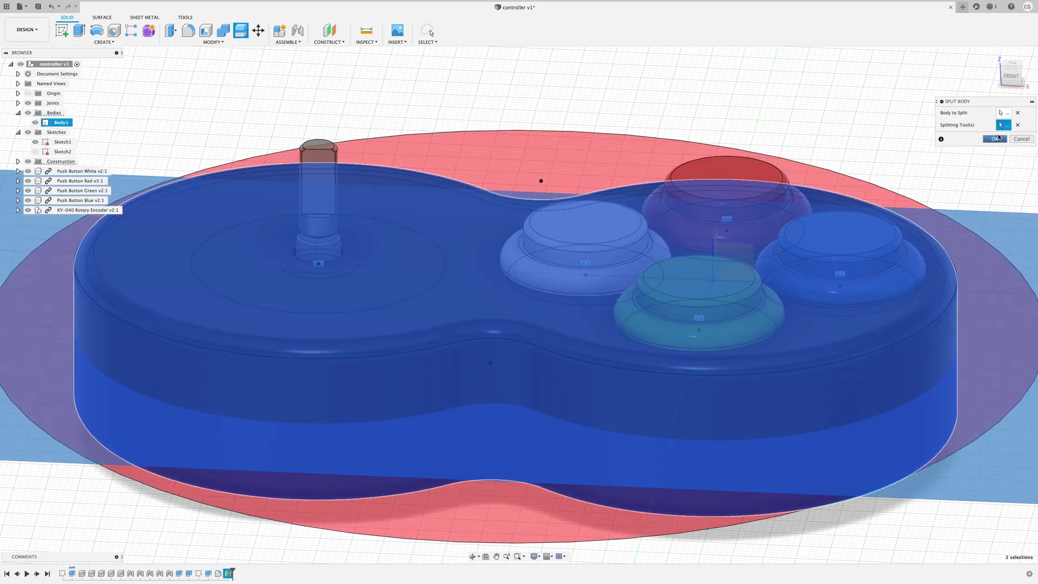
left_click(992, 139)
left_click(51, 133)
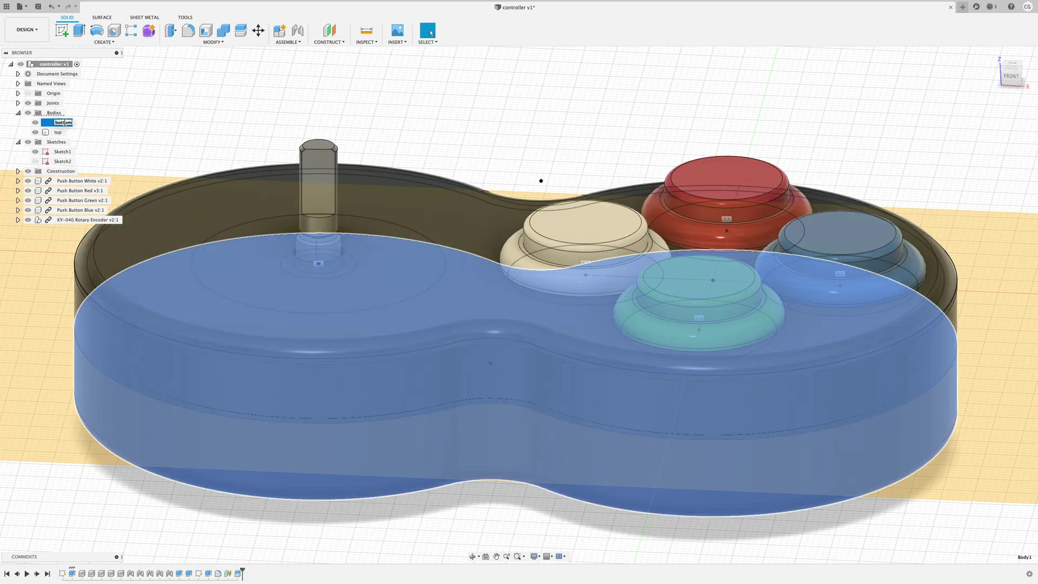
left_click(62, 122)
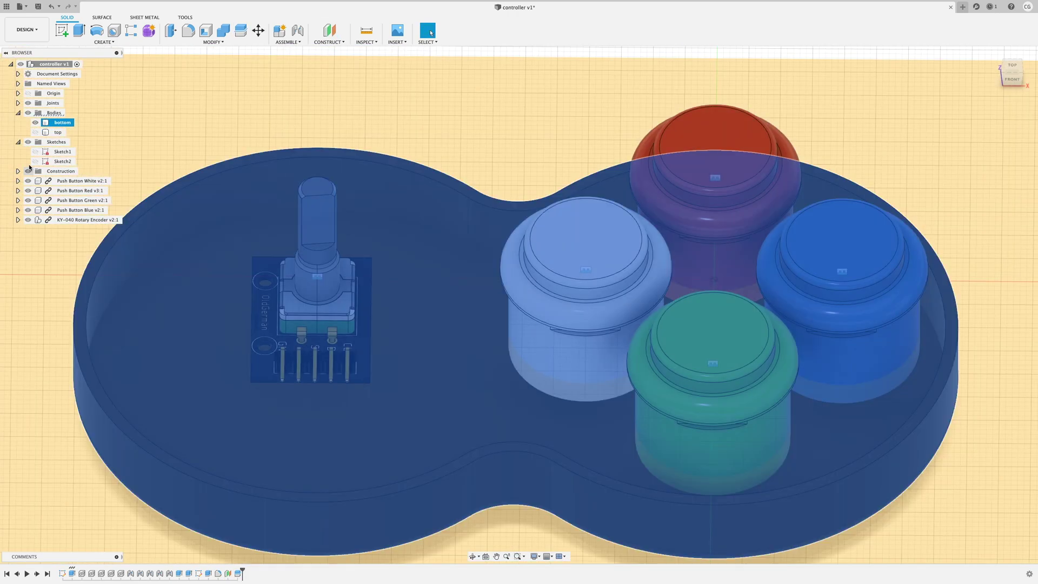
- Create a sketch on the bottom half's rim and offset its outer outline to divide the wall thickness
left_click(62, 30)
middle_click_drag(486, 105, 94, 359, "shift")
left_click(93, 360)
key("o")
left_click(397, 185)
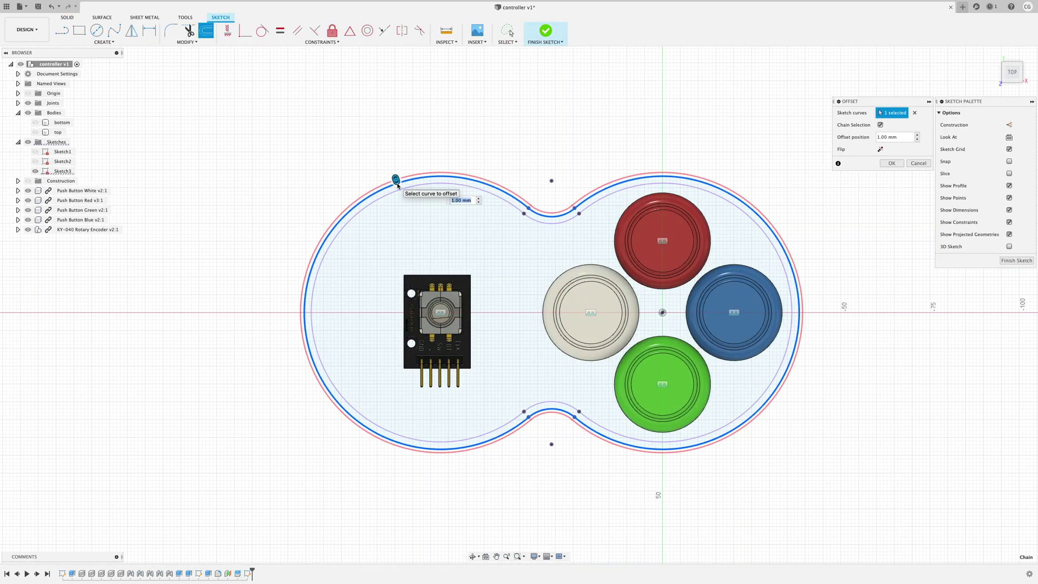
key("Return")
left_click(1016, 260)
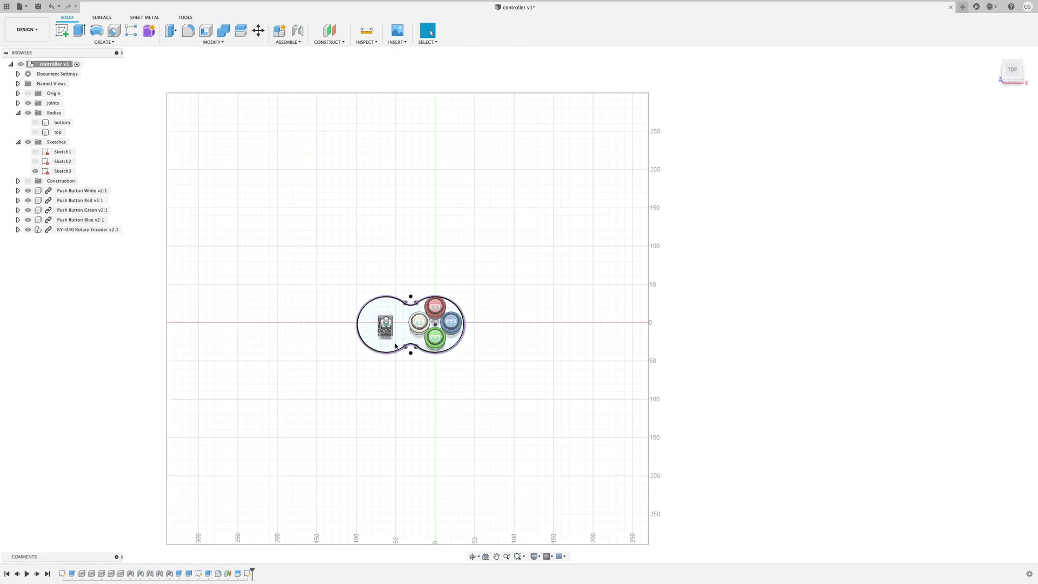
- Extrude the outer ring of the rim sketch 3 mm upward, joining it to the bottom half as a lip
key("e")
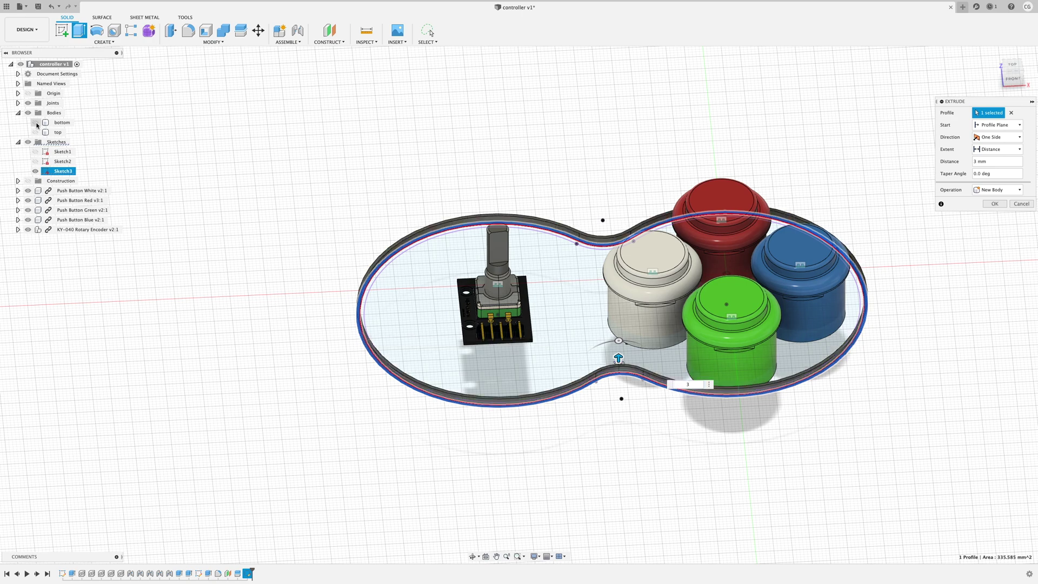
left_click(35, 122)
left_click(995, 203)
middle_click_drag(919, 244, 919, 208, "shift")
- Show only the top half, sketch on its lower rim with the rim face projected, and offset the inner outline 1 mm
left_click(35, 122)
left_click(35, 132)
middle_click_drag(307, 329, 307, 205, "shift")
left_click(62, 31)
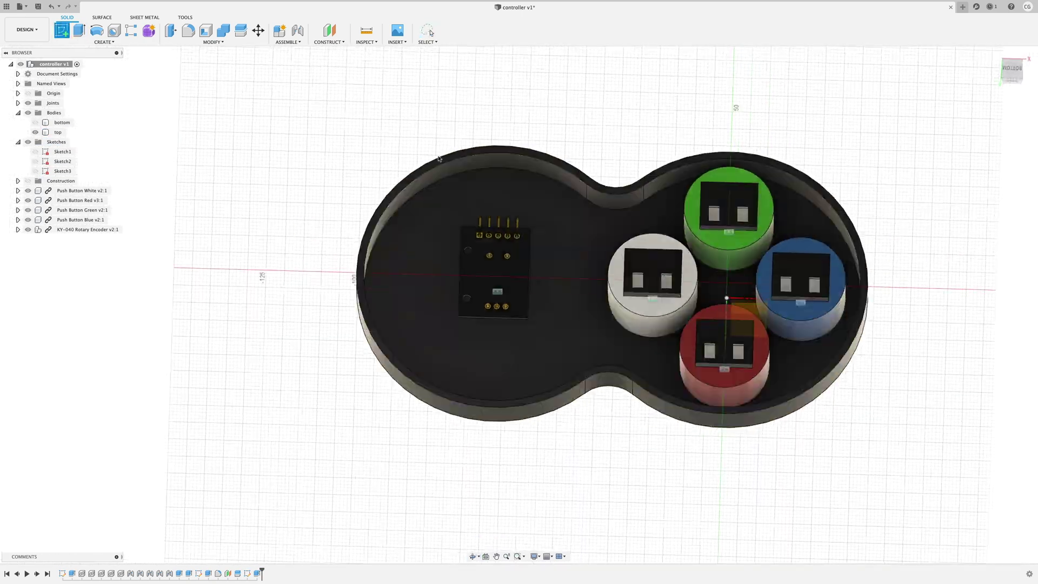
left_click(426, 164)
key("p")
left_click(537, 297)
key("Return")
key("o")
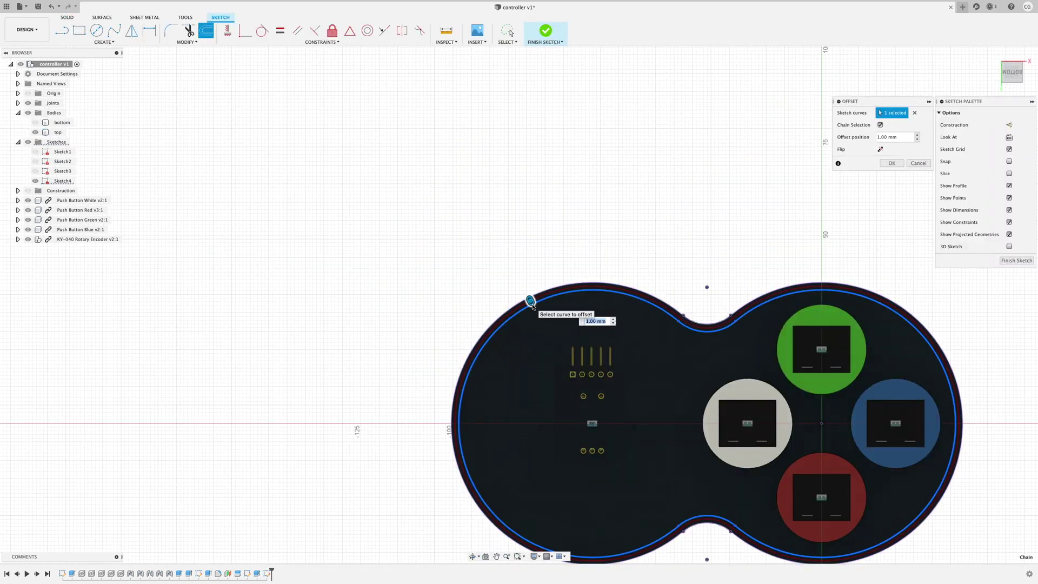
key("Return")
- Extrude the ring profile on the top half's rim by 2 mm and show the bottom half again
key("e")
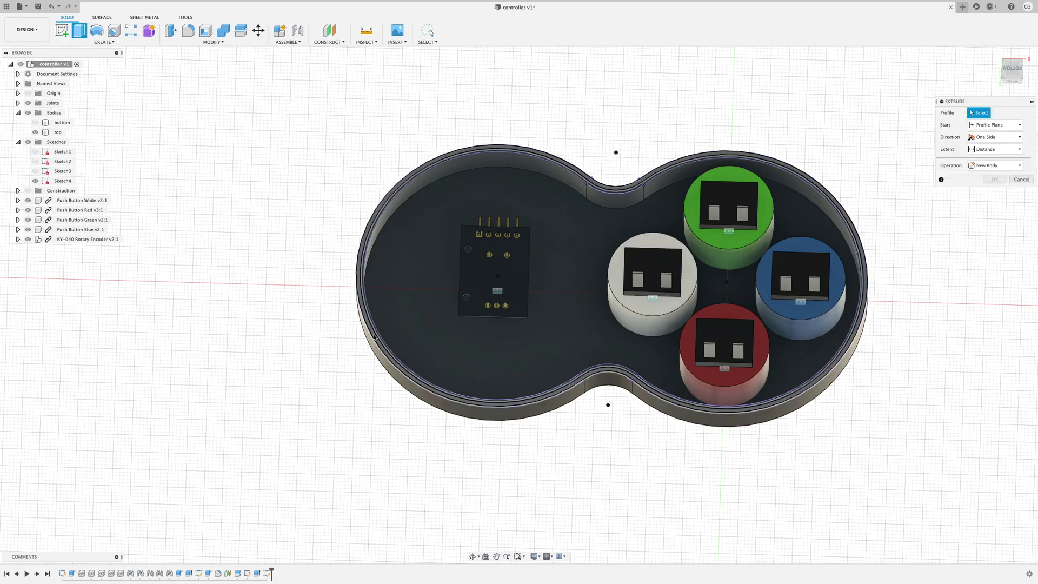
left_click(374, 337)
type("2")
key("Return")
mouse_move(306, 295)
middle_mouse_down("shift")
mouse_move(306, 340)
mouse_move(307, 292)
middle_mouse_up("shift")
left_click(35, 123)
scroll(315, 290, "up", 3)
scroll(295, 296, "down", 4)
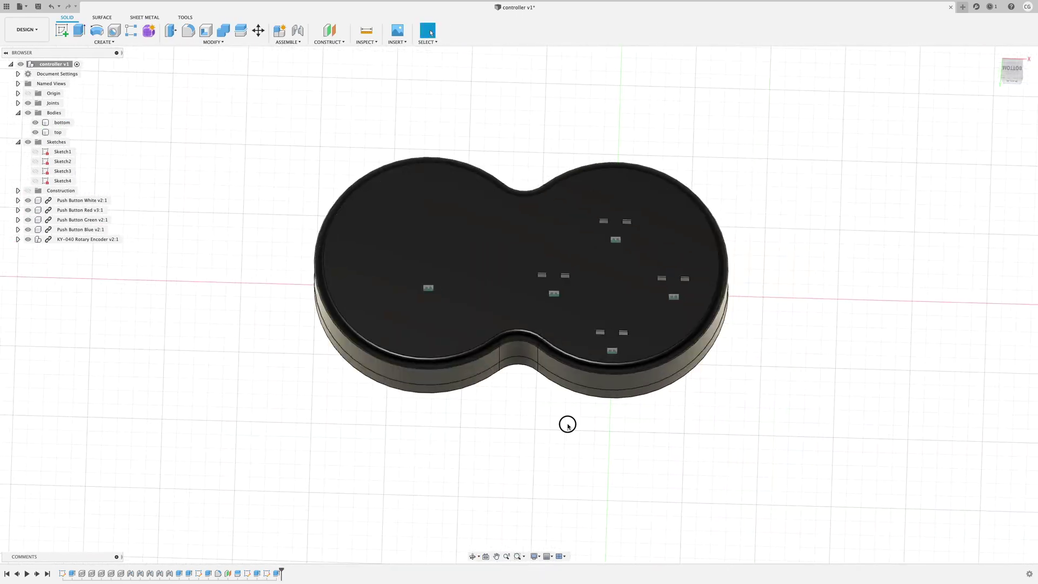
- Set the splitting plane's offset distance to -10 mm
middle_click_drag(568, 424, 553, 389, "shift")
double_click(227, 572)
type("-10")
key("Return")
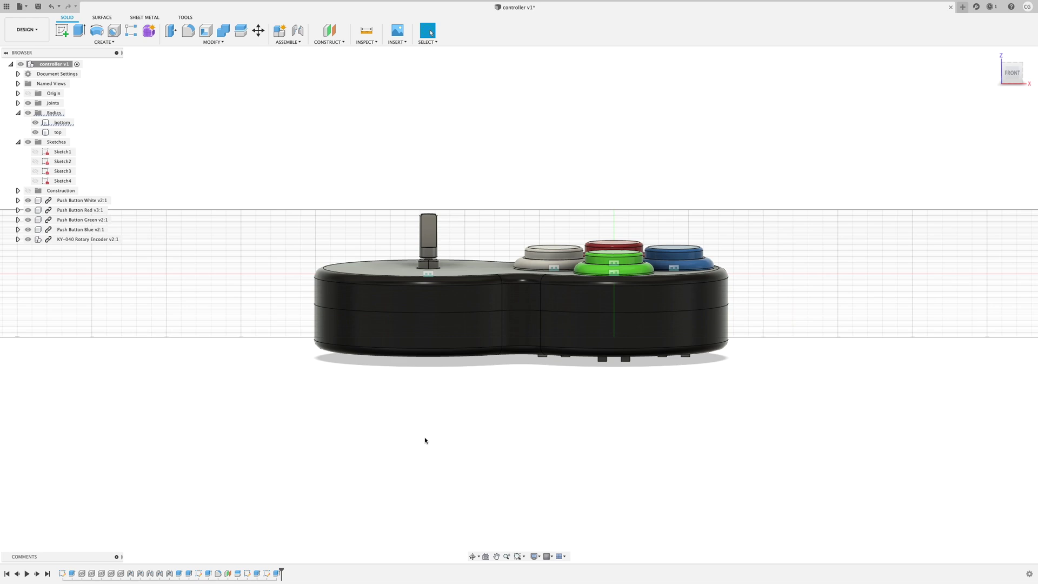
- Change the splitting plane's offset distance to -15 mm
double_click(228, 573)
type("-15")
key("Return")
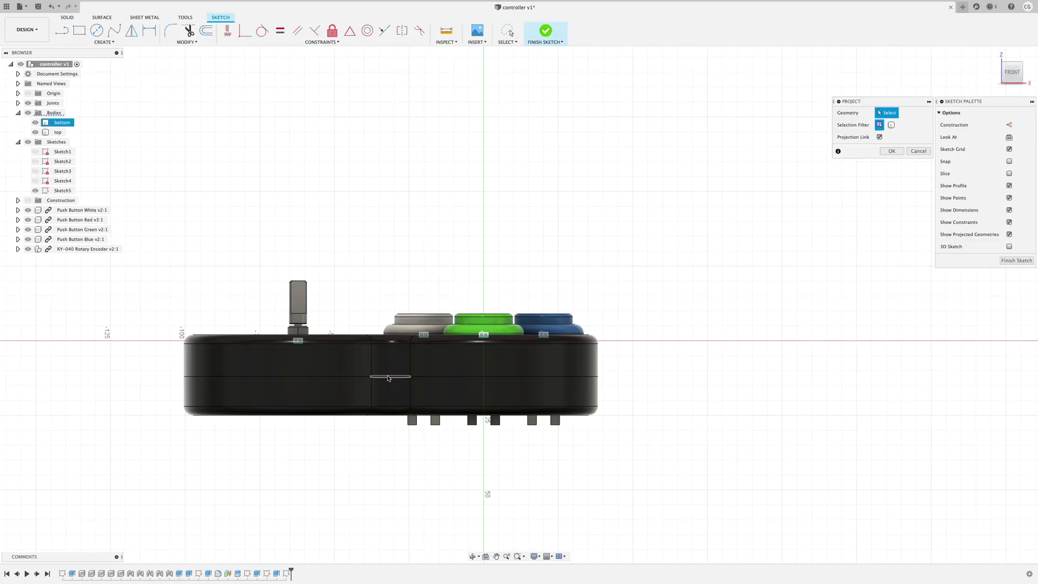
- Project the seam edge at the enclosure's waist into the front-plane sketch and extrude the sketch profile
middle_click_drag(387, 378, 550, 392, "shift")
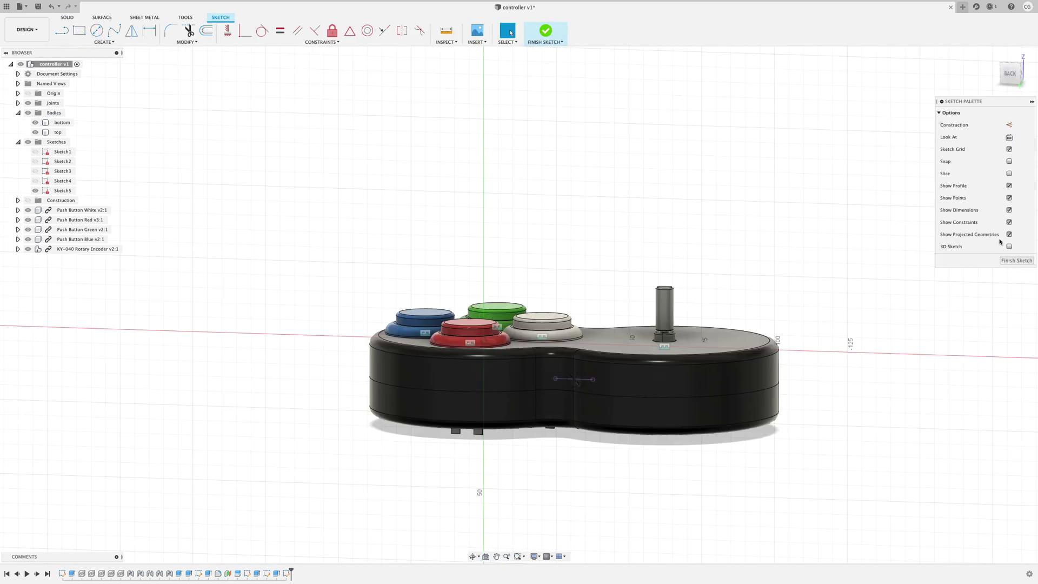
key("e")
middle_click_drag(551, 525, 489, 525, "shift")
left_click_drag(621, 424, 464, 451)
key("Return")
- Examine the enclosure's interior with the top and bottom halves hidden in turn, then restore both to view
middle_click_drag(448, 540, 546, 492, "shift")
scroll(526, 489, "up", 4)
left_click(35, 132)
left_click(57, 123)
left_click(178, 133)
middle_click_drag(211, 135, 133, 162, "shift")
left_click(35, 132)
left_click(35, 122)
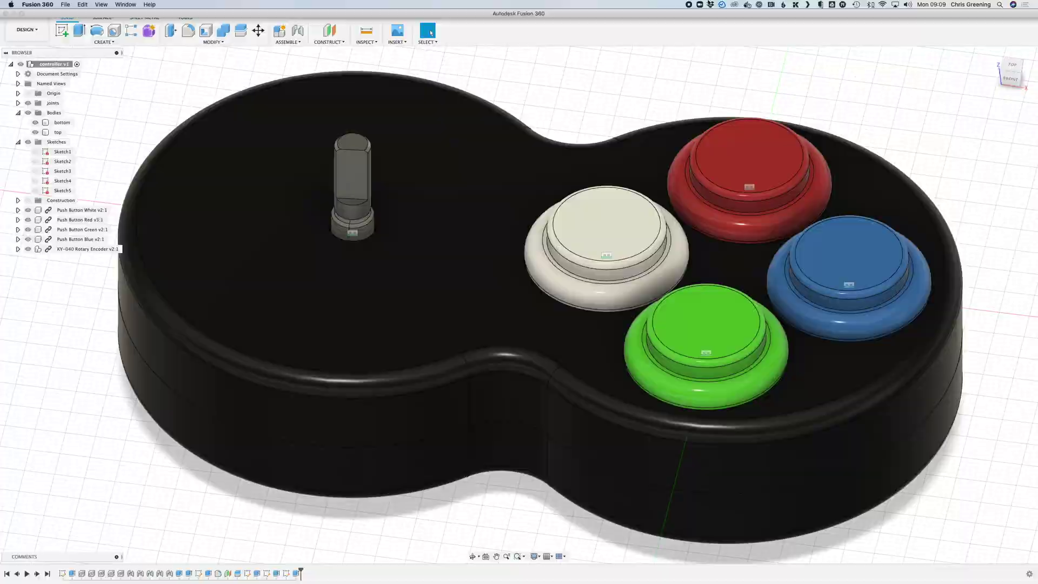